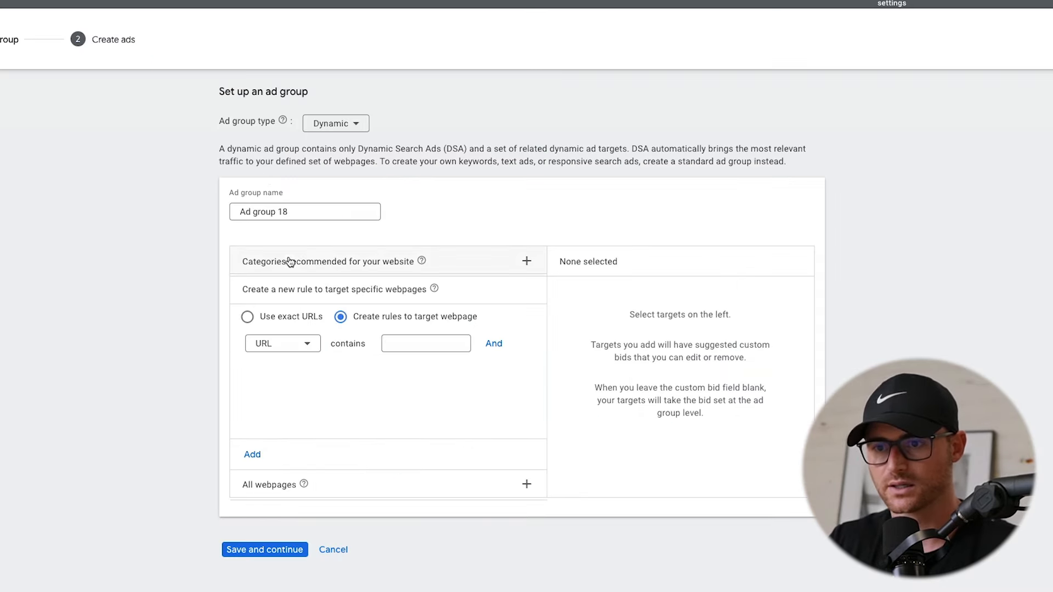
# Enter samsung as the text target URLs must contain in the webpage rule, and replace it with sony
pyautogui.click(390, 343)
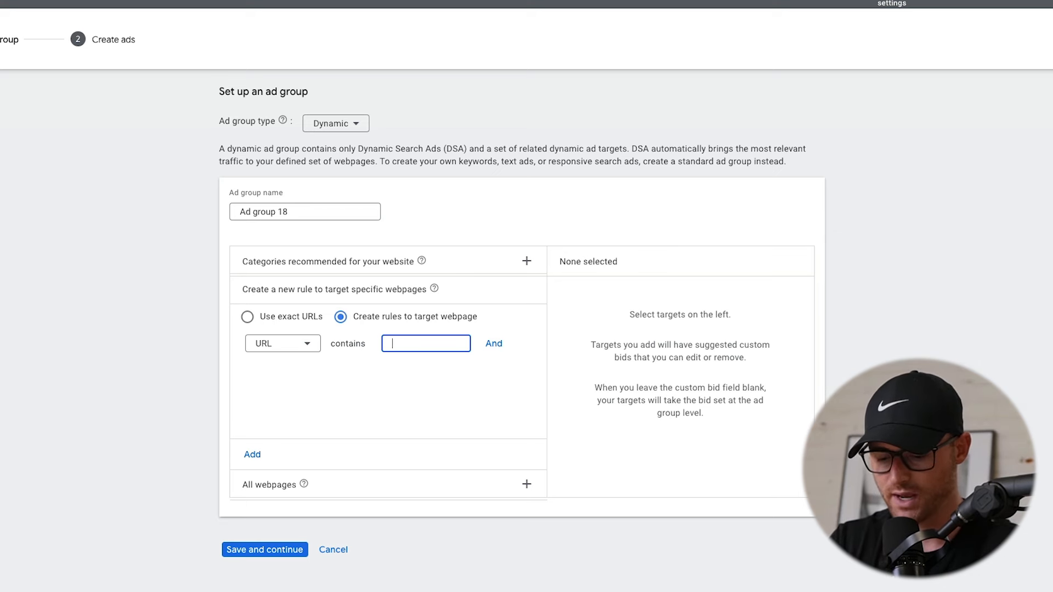
pyautogui.write('samsung')
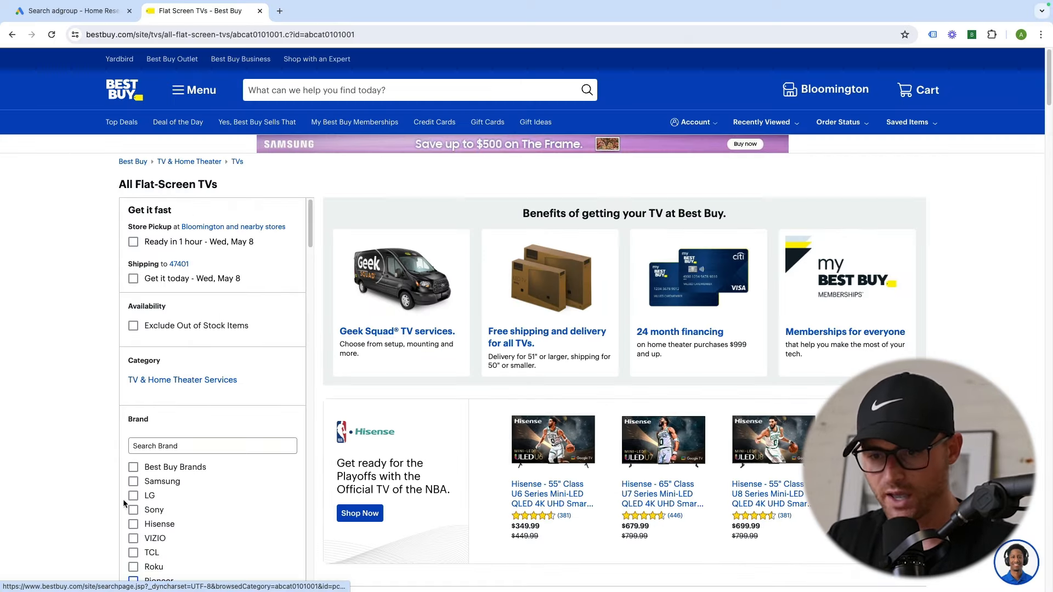
pyautogui.click(101, 13)
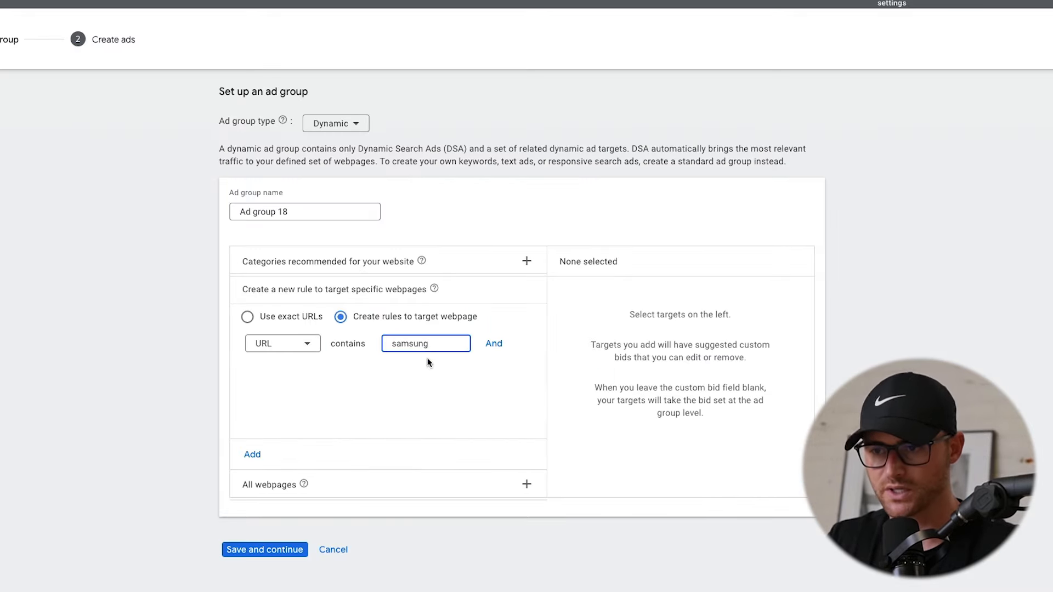
pyautogui.doubleClick(440, 345)
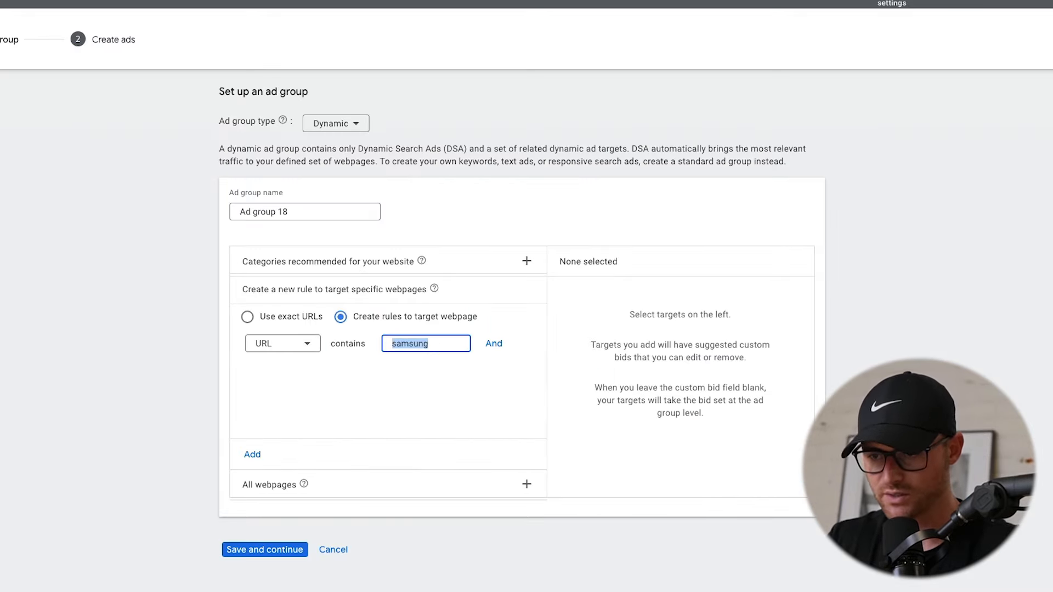
pyautogui.write('sony')
# Switch to the Best Buy site and browse its Top Deals to the Laundry section of Major Appliances
pyautogui.click(200, 11)
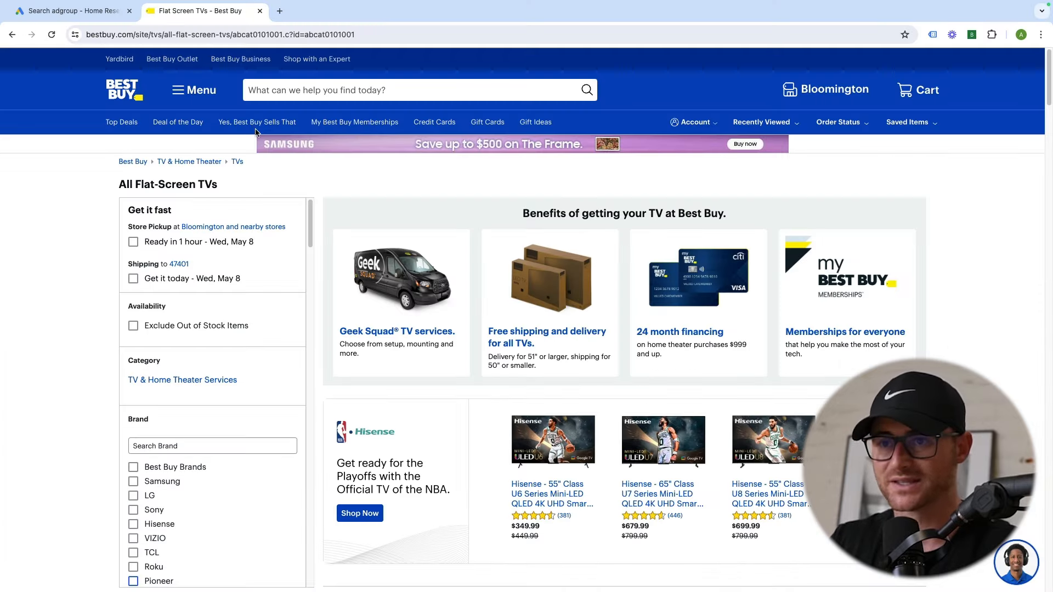
pyautogui.click(110, 124)
pyautogui.click(192, 90)
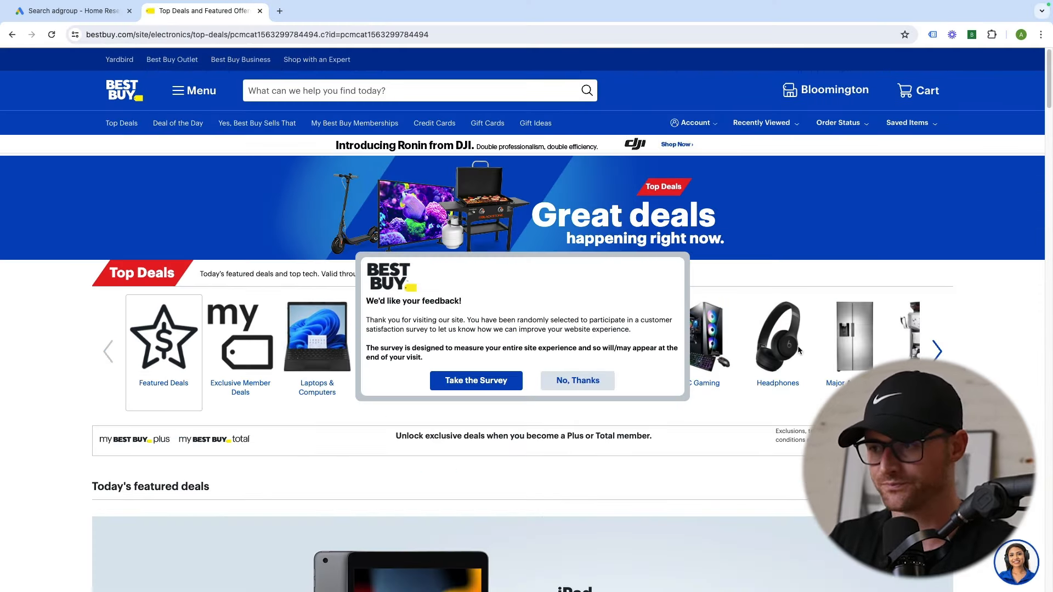
pyautogui.click(848, 352)
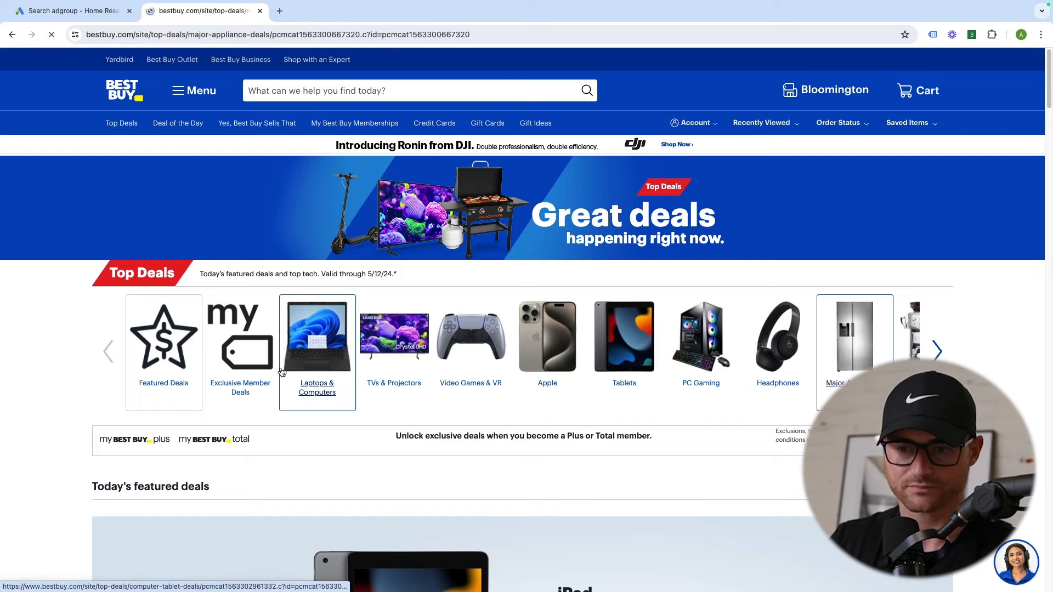
pyautogui.scroll(-10, 329, 329)
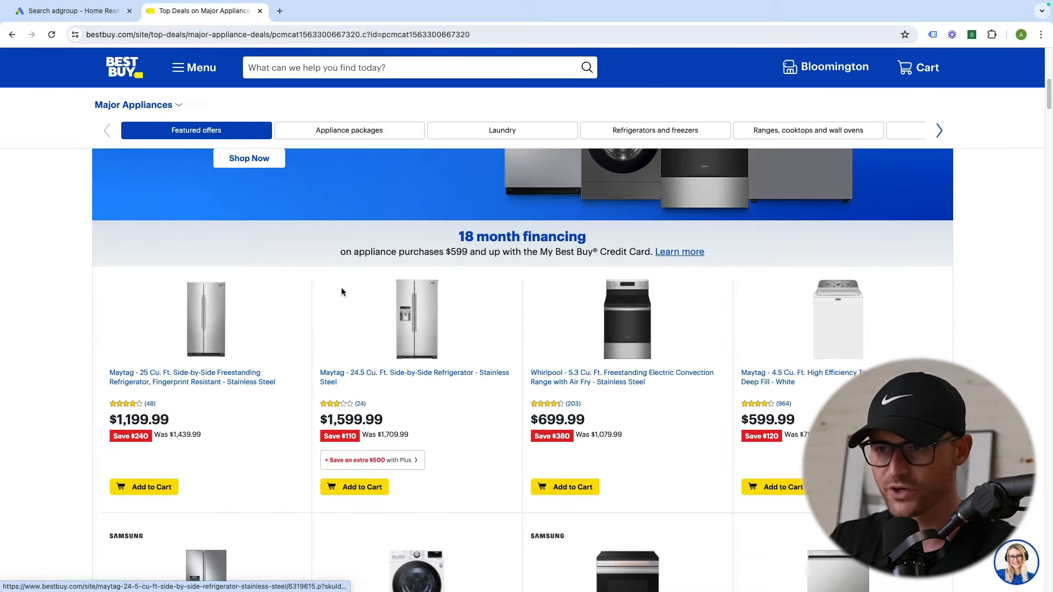
pyautogui.scroll(10, 341, 292)
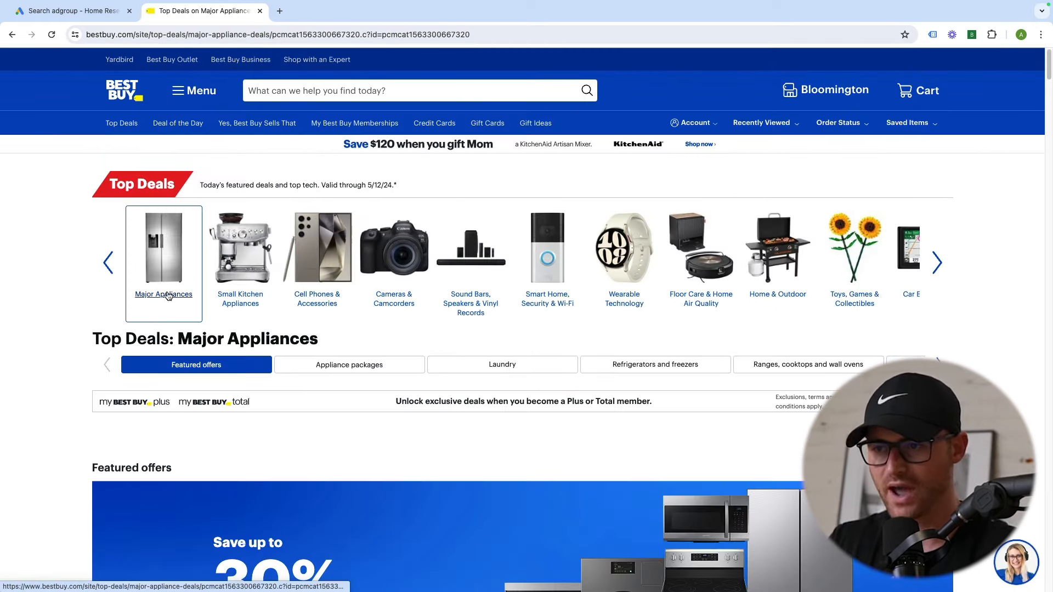
pyautogui.click(462, 364)
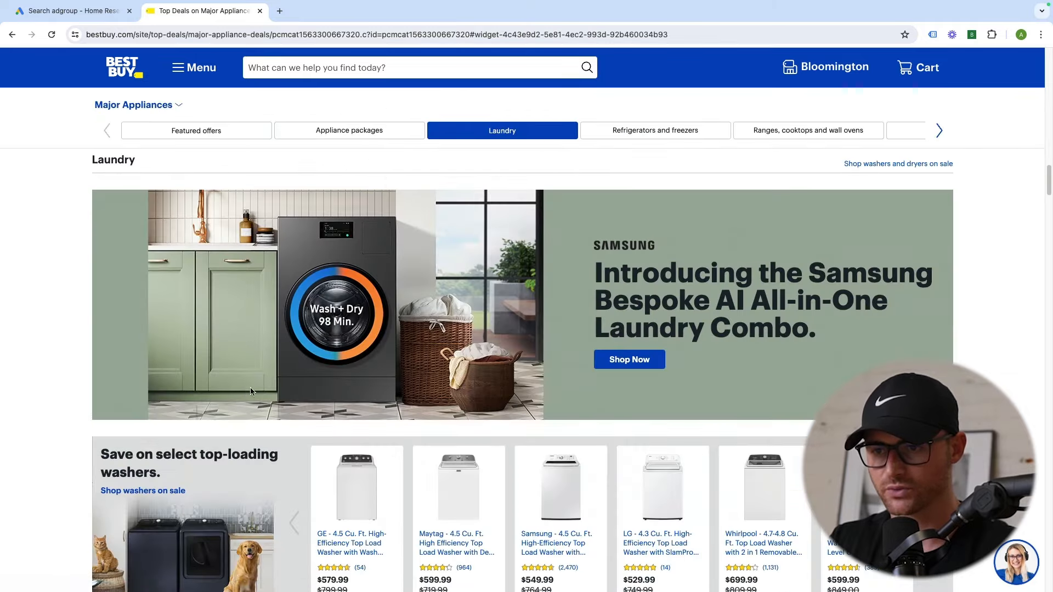
# Open the GE 4.5 Cu. Ft. top load washer, go up to Washers & Dryers, and find the brand listings
pyautogui.scroll(-4, 250, 392)
pyautogui.click(377, 334)
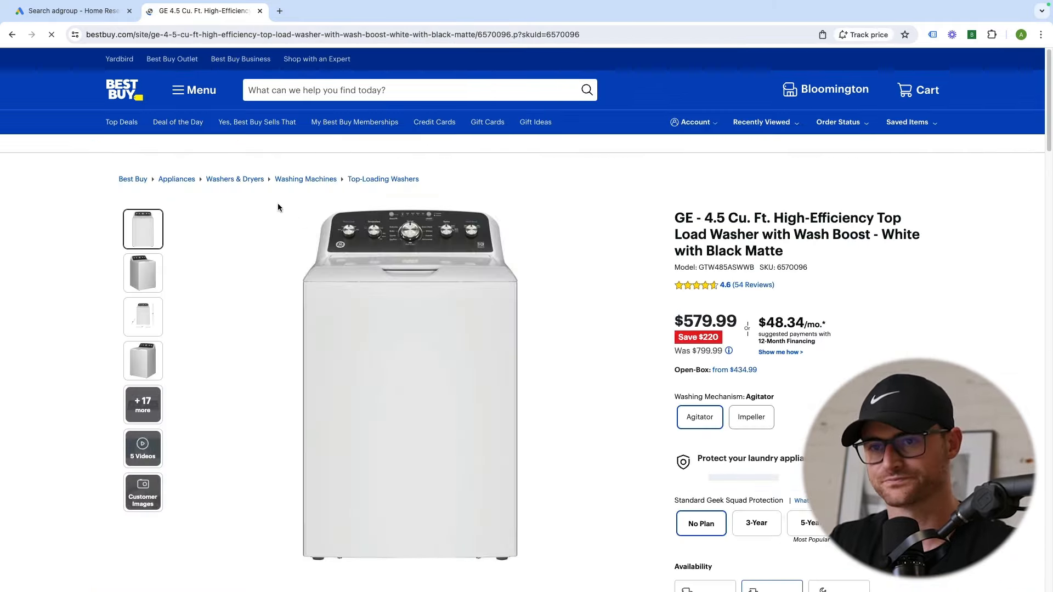
pyautogui.click(217, 181)
pyautogui.scroll(-3, 166, 322)
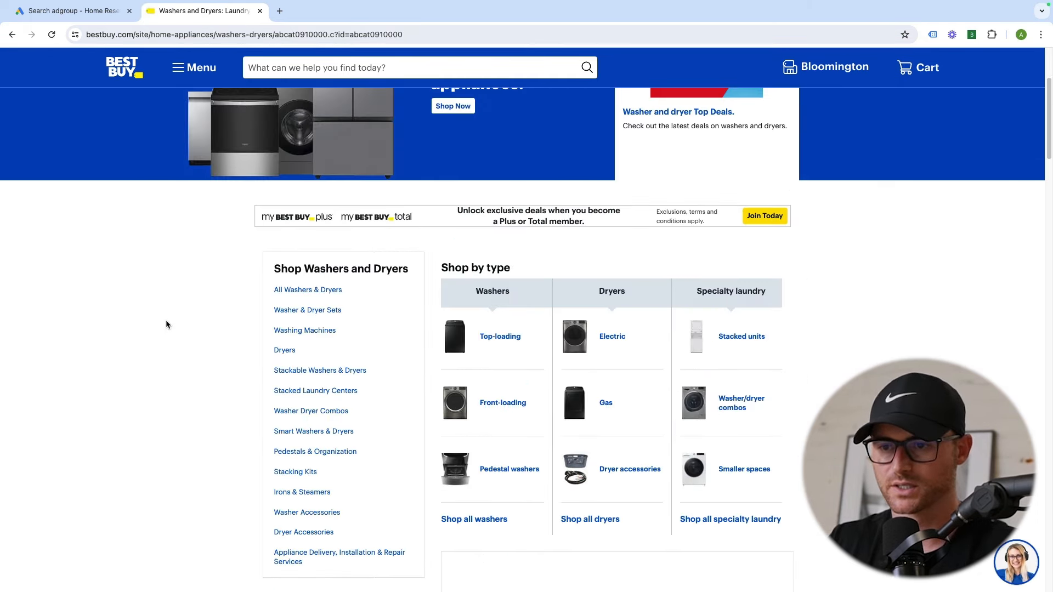
pyautogui.scroll(-1, 181, 318)
pyautogui.scroll(-1, 205, 316)
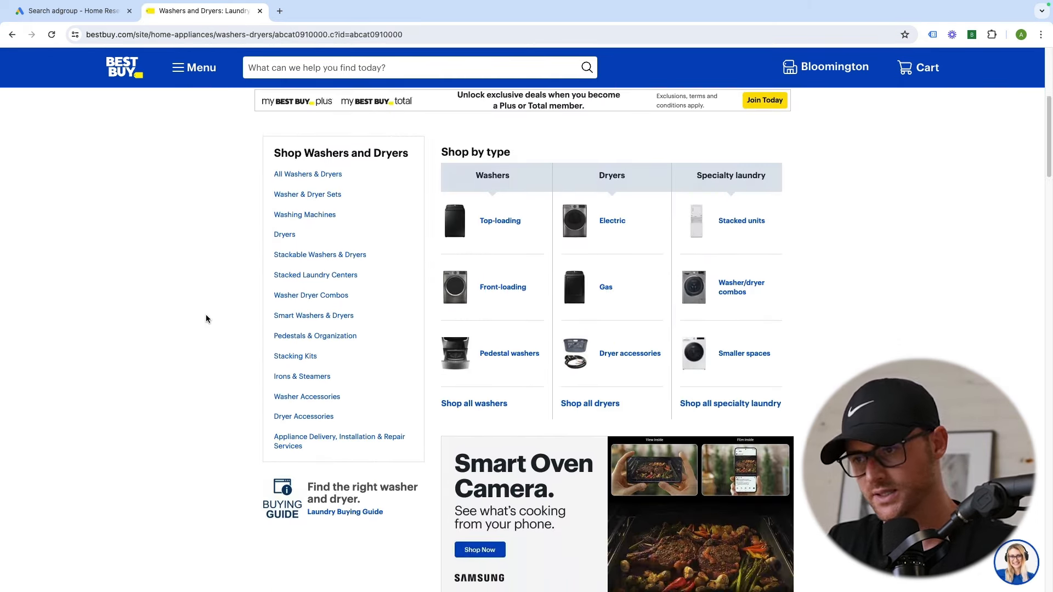
pyautogui.scroll(-10, 206, 319)
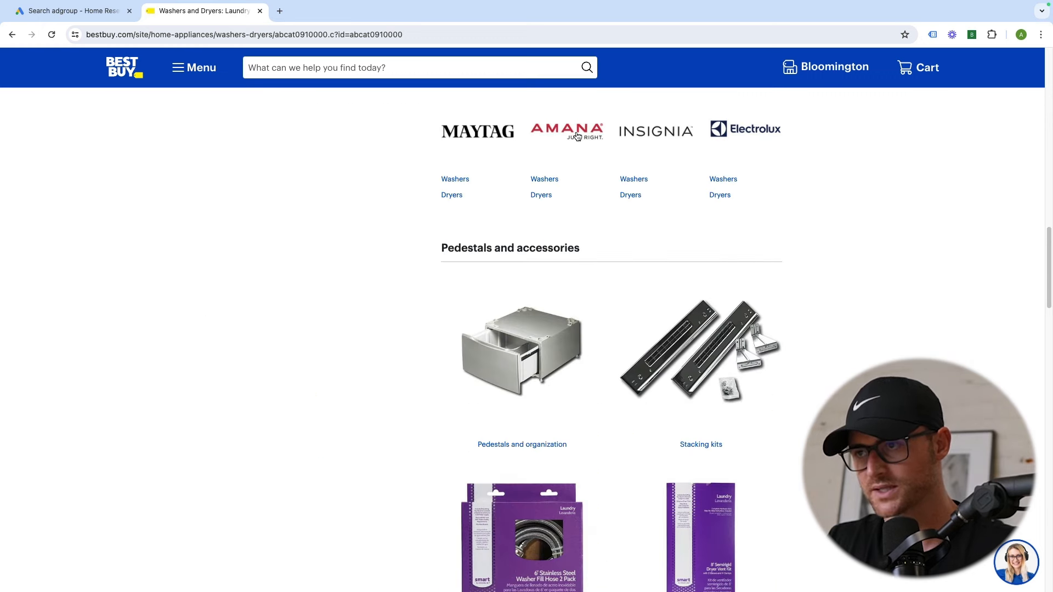
# Open the Maytag 4.5 Cu. Ft. High Efficiency washer from the brand's listing and highlight maytag in the page URL
pyautogui.click(487, 135)
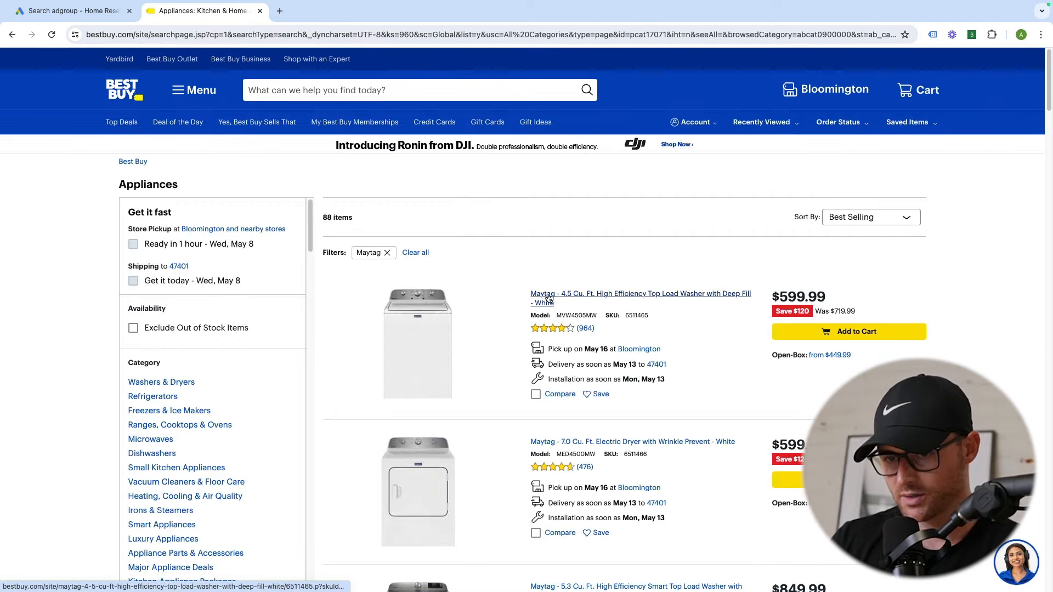
pyautogui.click(592, 294)
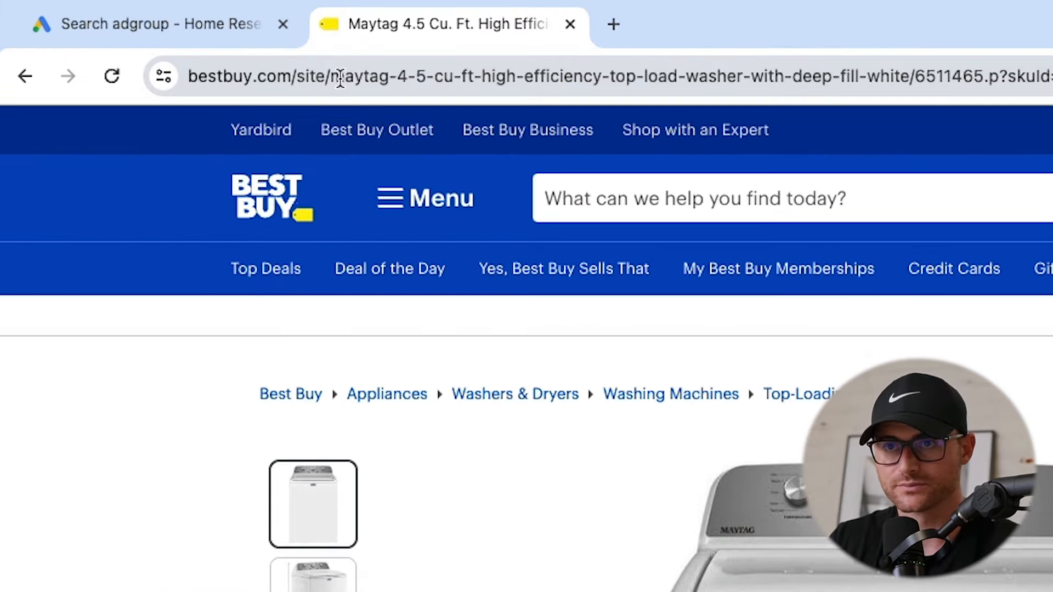
pyautogui.doubleClick(340, 77)
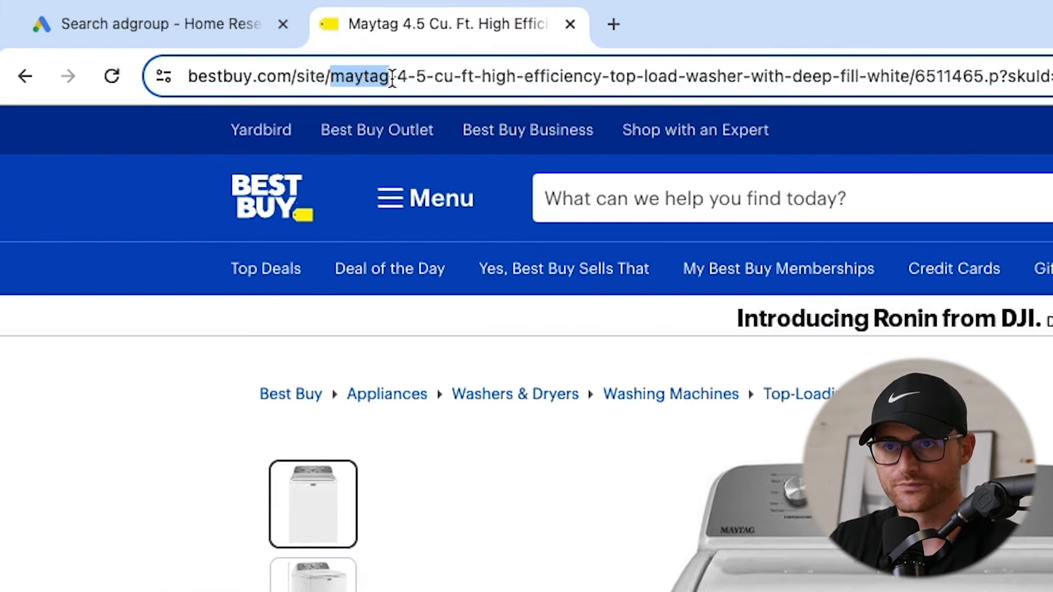
# Return to the ad group setup and set the text that target URLs must contain to maytag
pyautogui.click(218, 30)
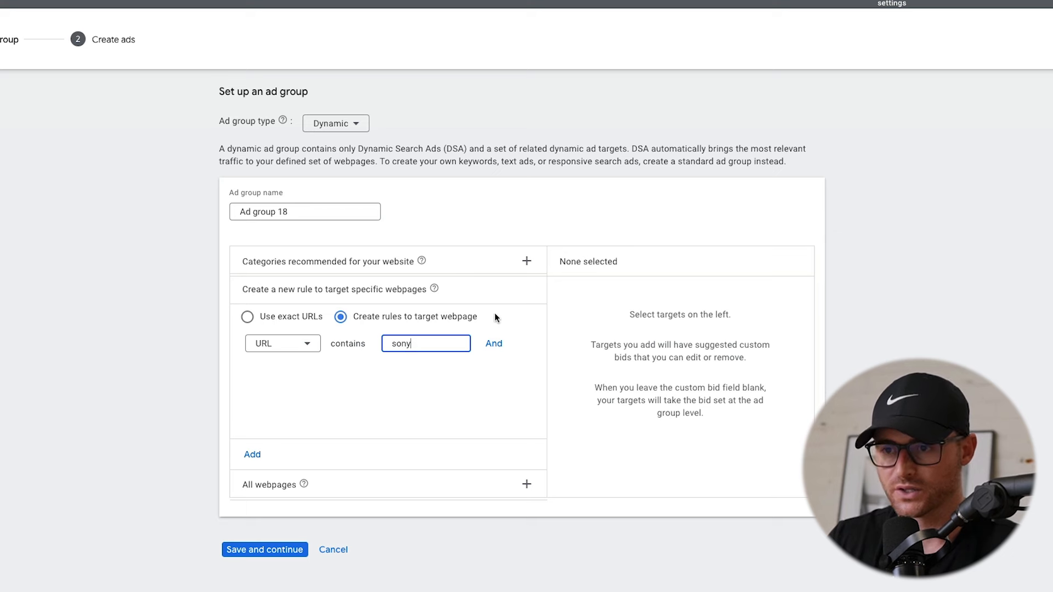
pyautogui.doubleClick(416, 339)
pyautogui.click(417, 340)
pyautogui.doubleClick(420, 344)
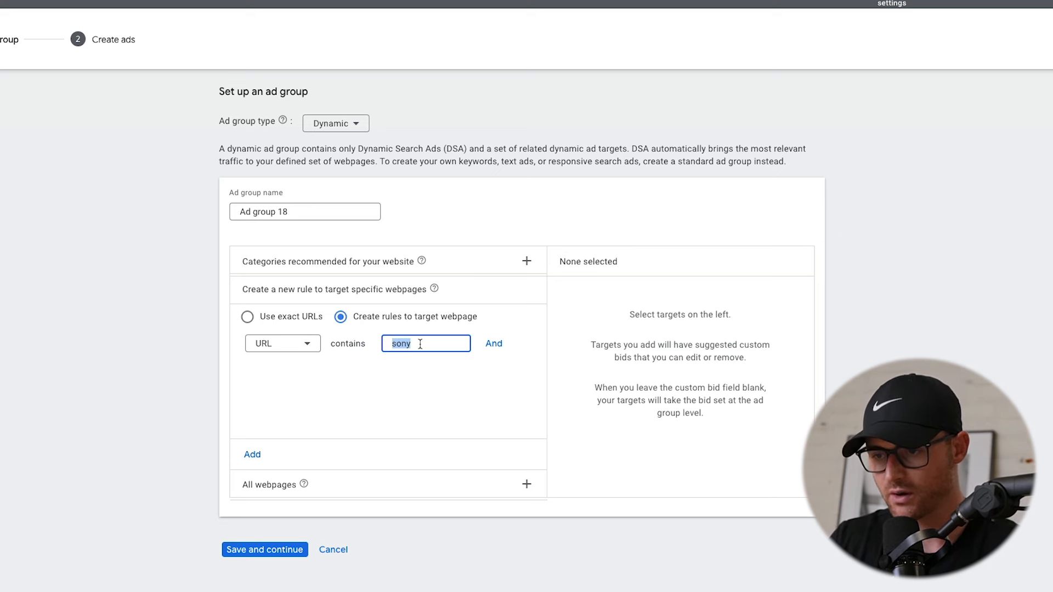
pyautogui.write('maytag')
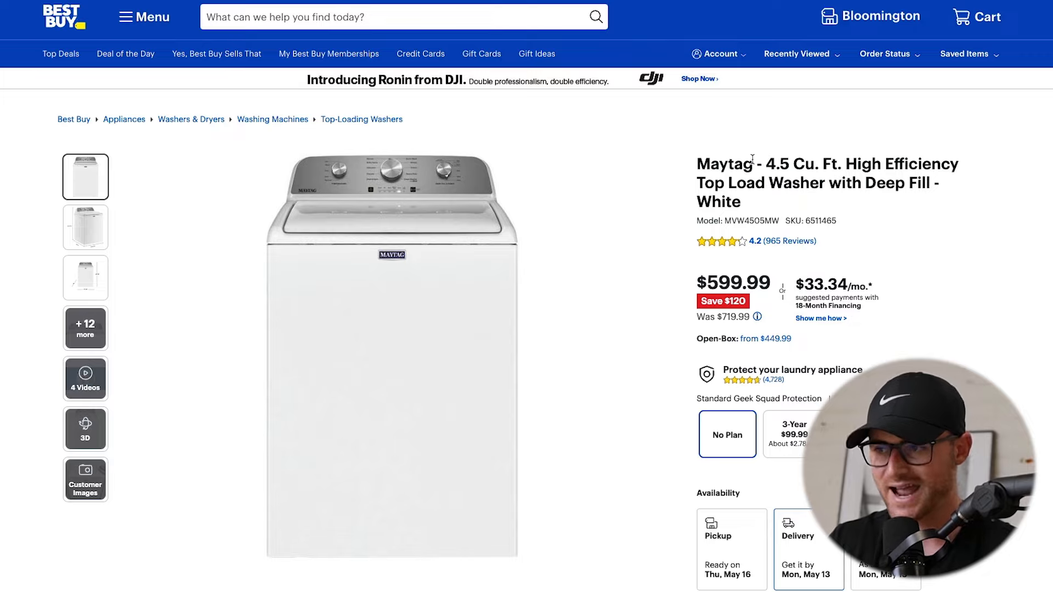
# Examine the Maytag washer page's title and product details as possible targeting text
pyautogui.moveTo(698, 183); pyautogui.dragTo(741, 203)
pyautogui.scroll(-20, 601, 286)
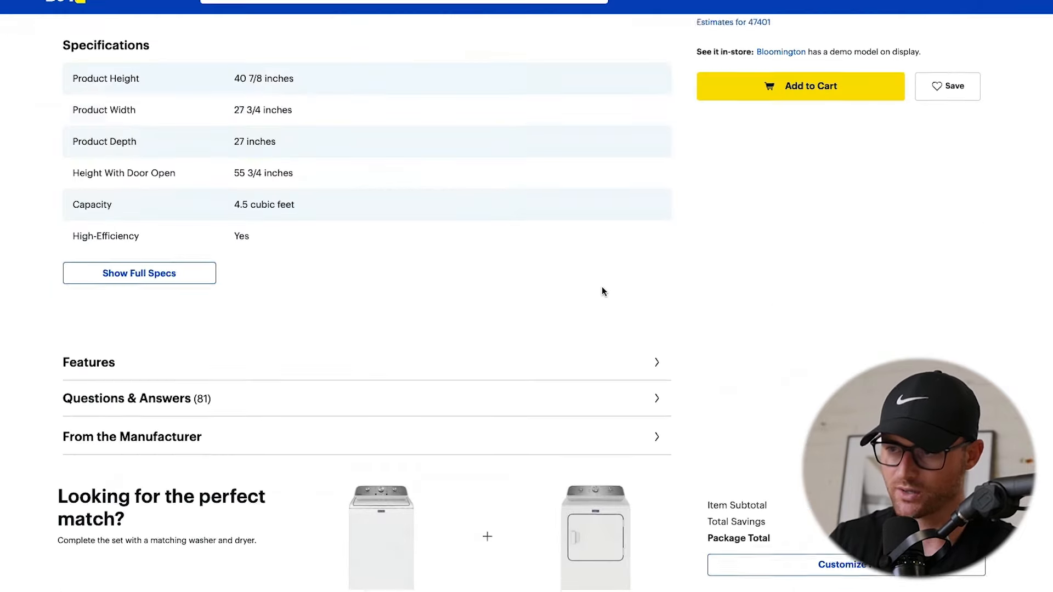
pyautogui.scroll(20, 403, 183)
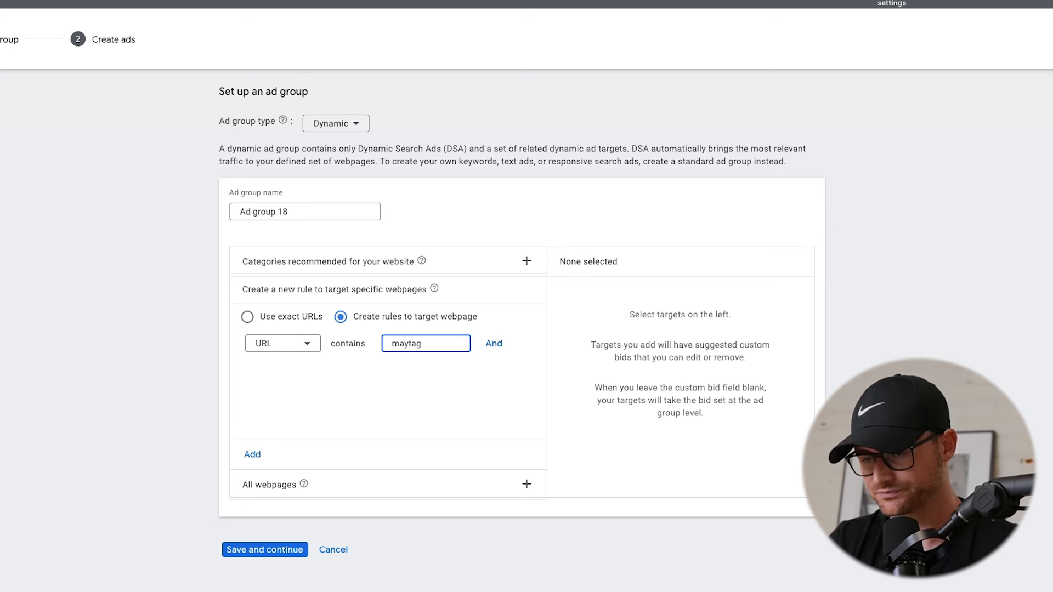
# Clear the URL rule's text, switch to exact URLs, and return to rule-based webpage targeting
pyautogui.doubleClick(447, 345)
pyautogui.click(447, 346)
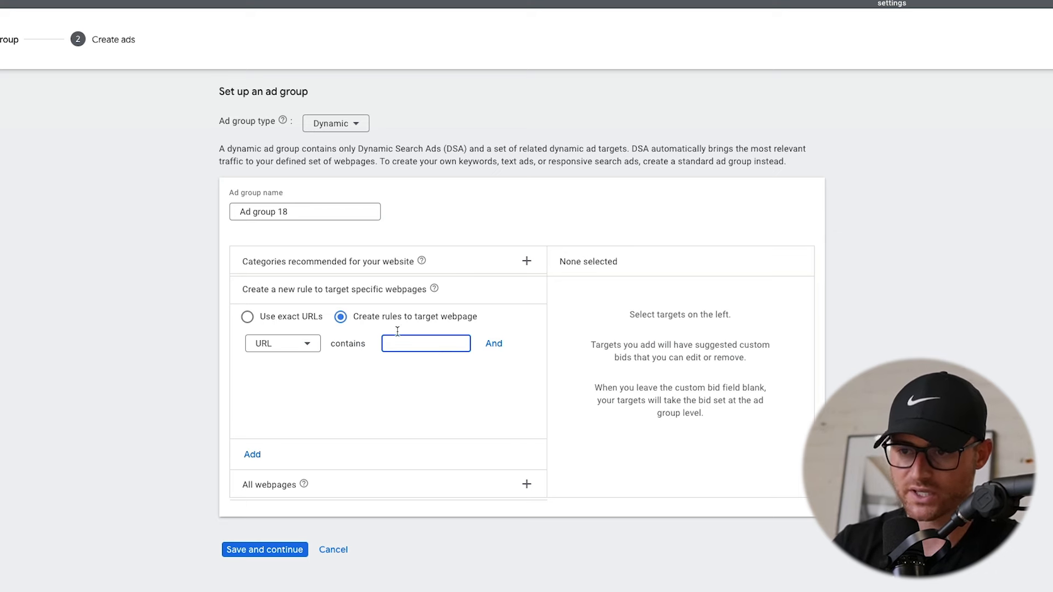
pyautogui.click(299, 317)
pyautogui.click(342, 318)
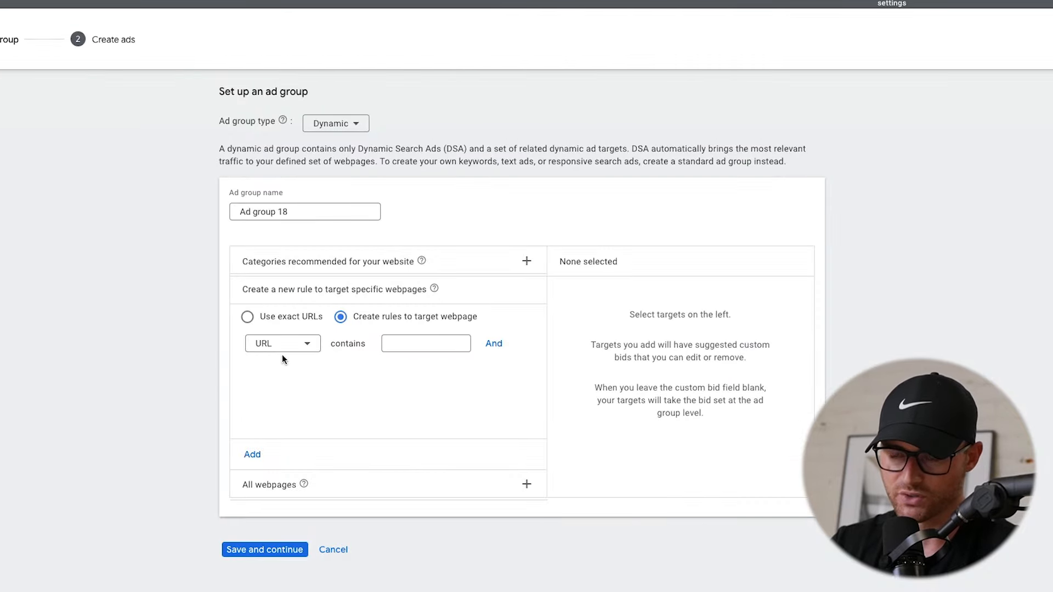
# Try Page content and Page title as the webpage rule's condition, and set it back to URL
pyautogui.click(282, 344)
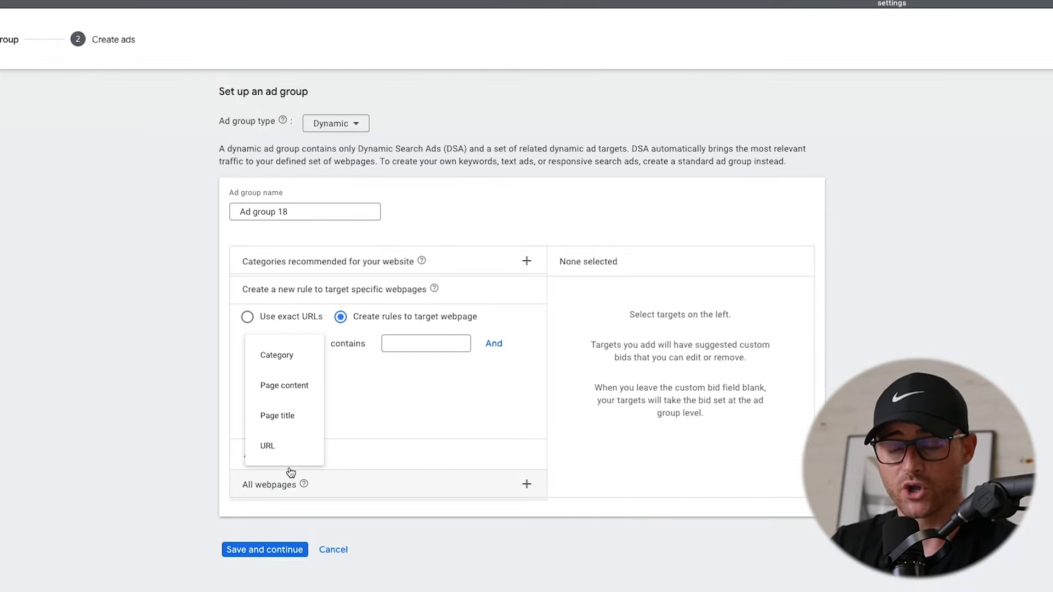
pyautogui.click(296, 388)
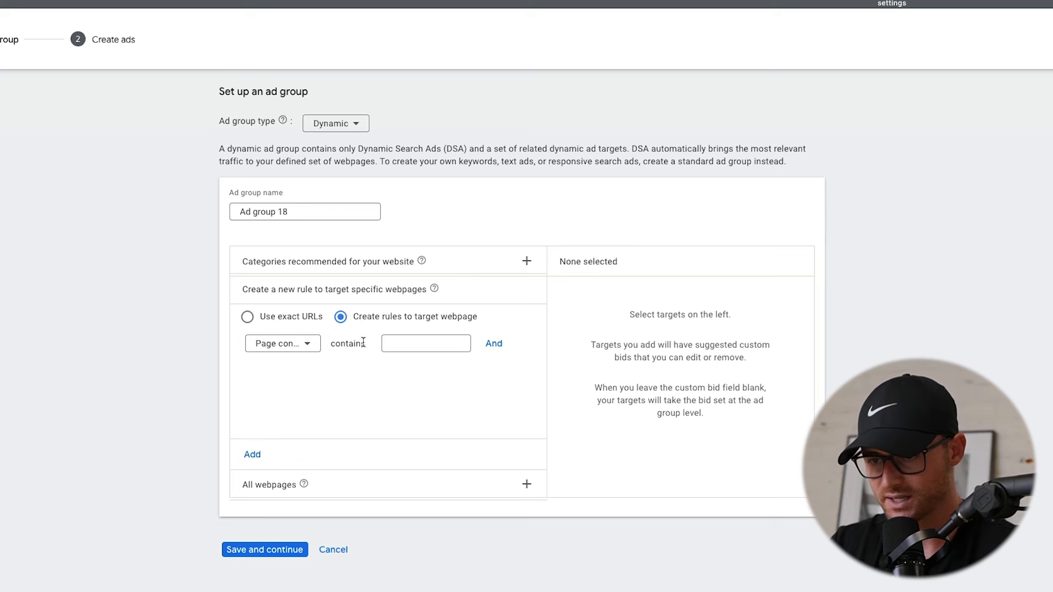
pyautogui.click(299, 354)
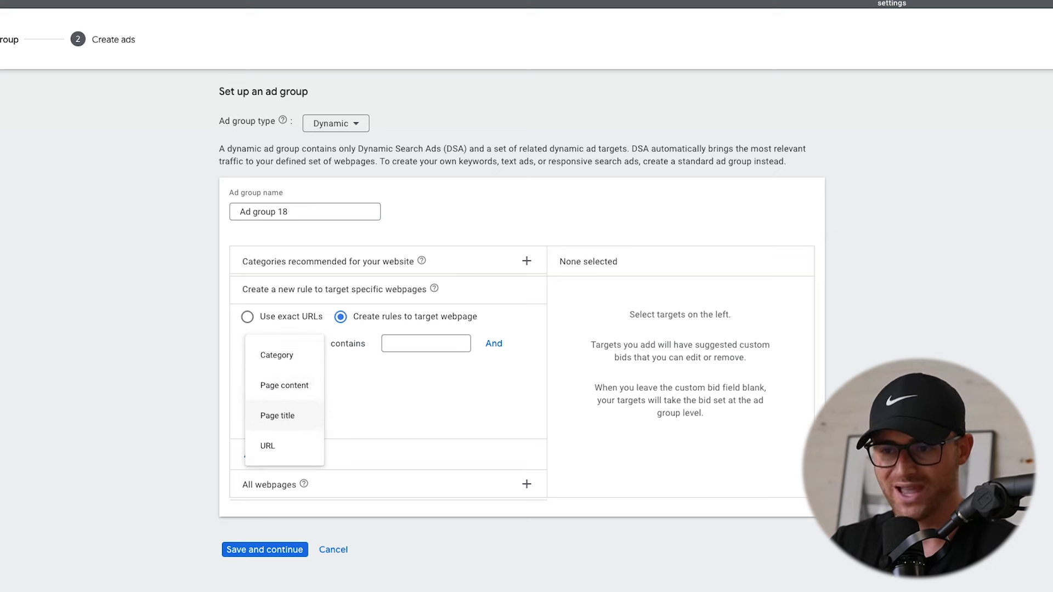
pyautogui.click(301, 409)
pyautogui.click(384, 351)
pyautogui.click(282, 346)
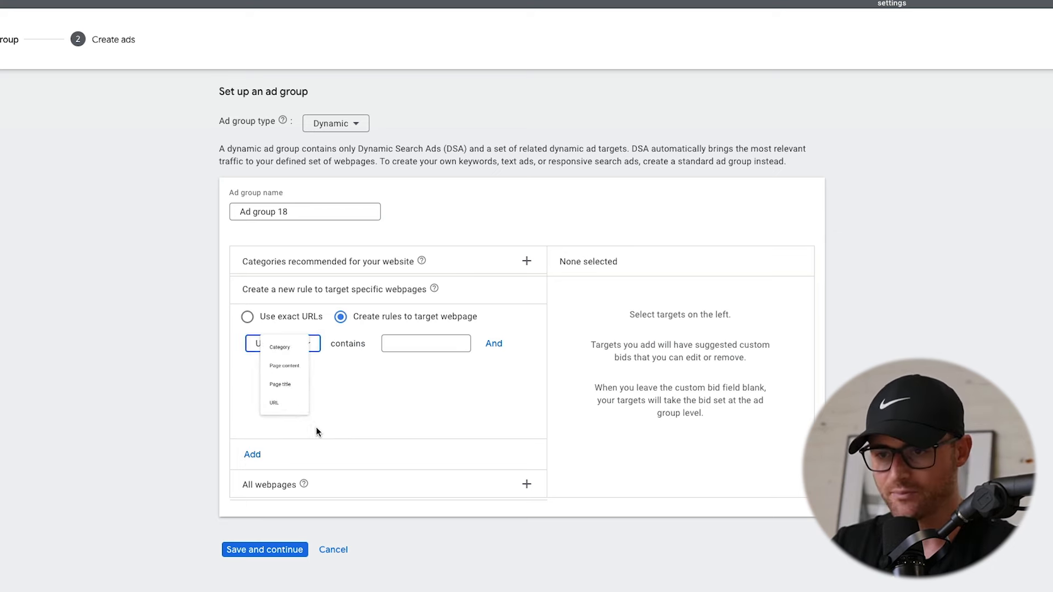
pyautogui.click(267, 445)
# Set the webpage rule's condition to Category and look through the selectable categories
pyautogui.click(277, 344)
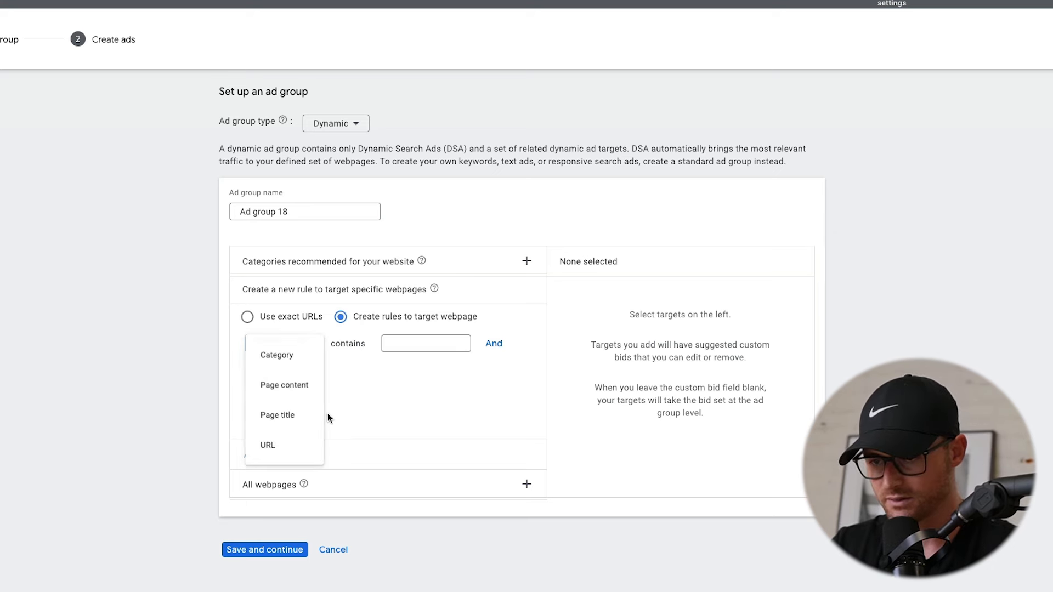
pyautogui.click(280, 357)
pyautogui.click(438, 347)
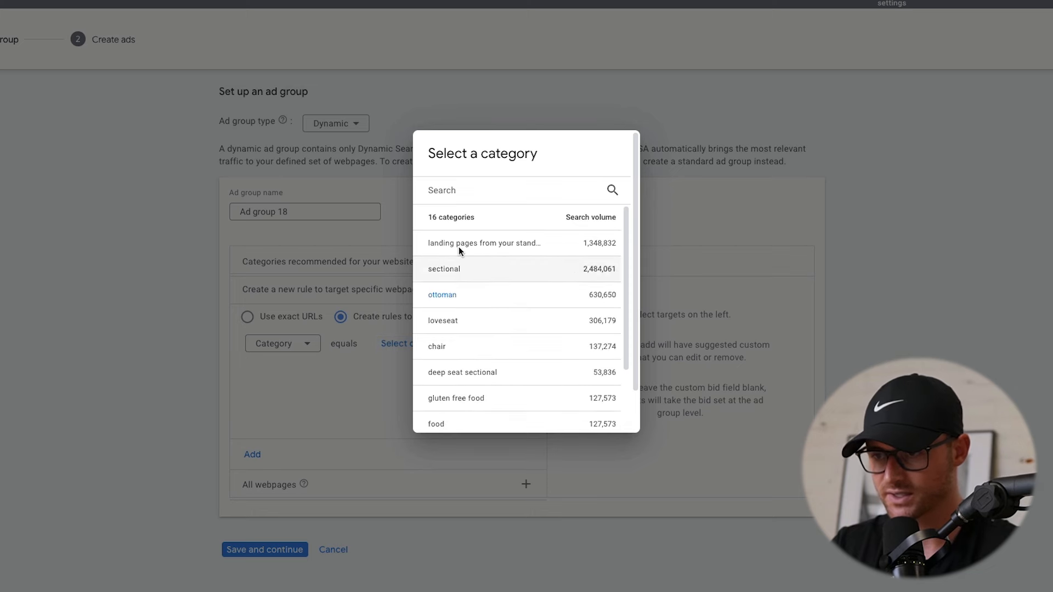
pyautogui.scroll(-3, 493, 294)
pyautogui.scroll(3, 507, 322)
pyautogui.scroll(-3, 549, 307)
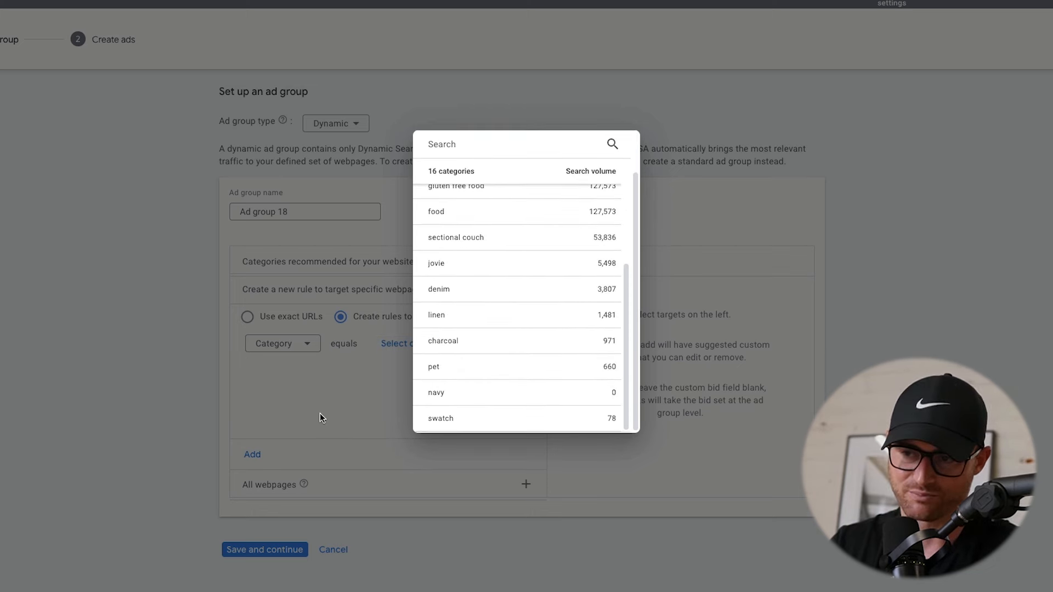
# Close the category list and review the recommended categories, specific webpages and all webpages targeting options
pyautogui.click(320, 413)
pyautogui.click(315, 261)
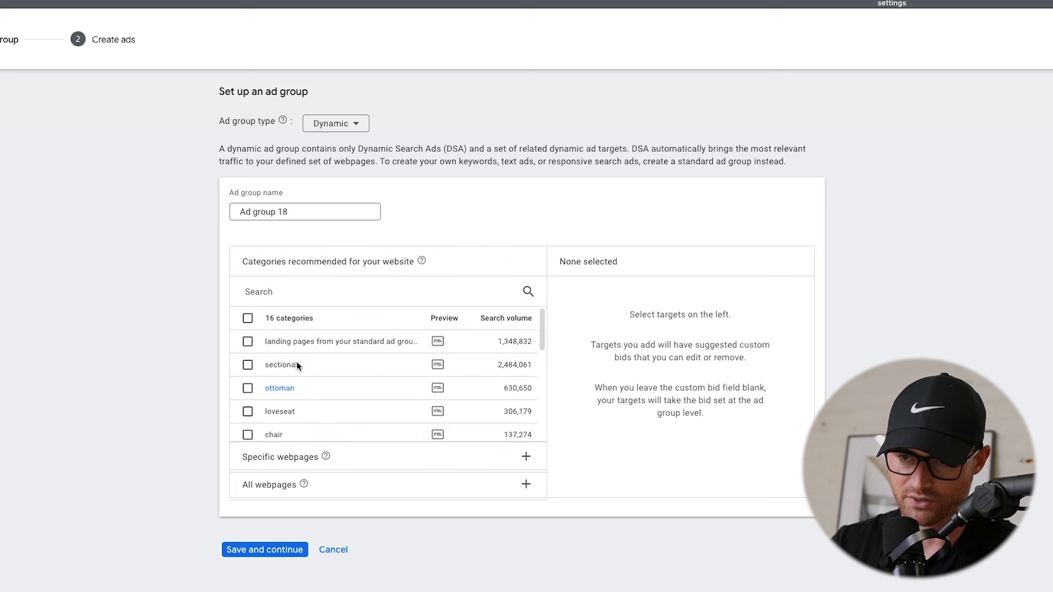
pyautogui.click(278, 457)
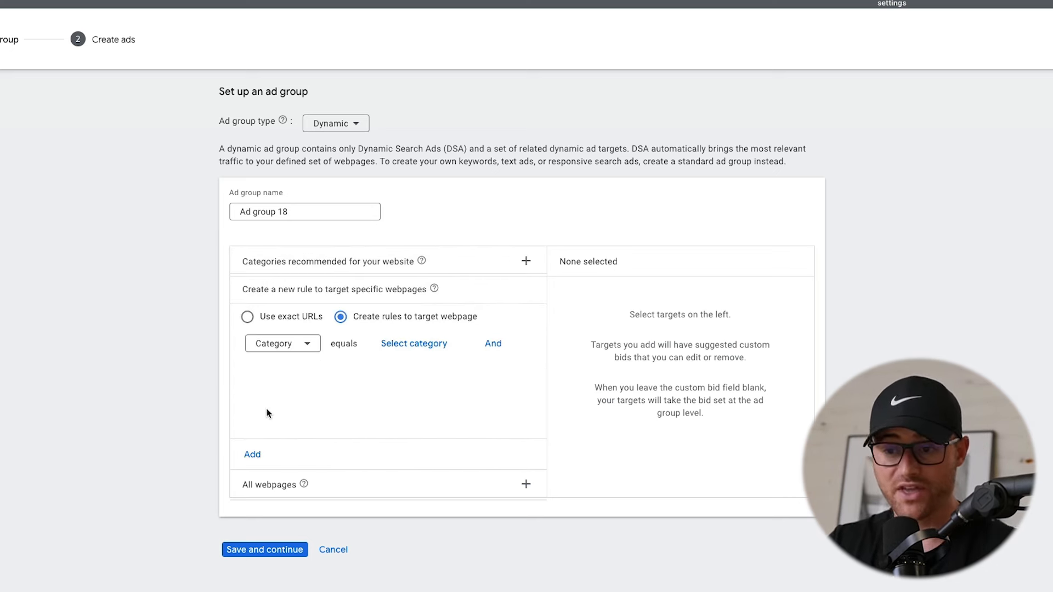
pyautogui.click(268, 485)
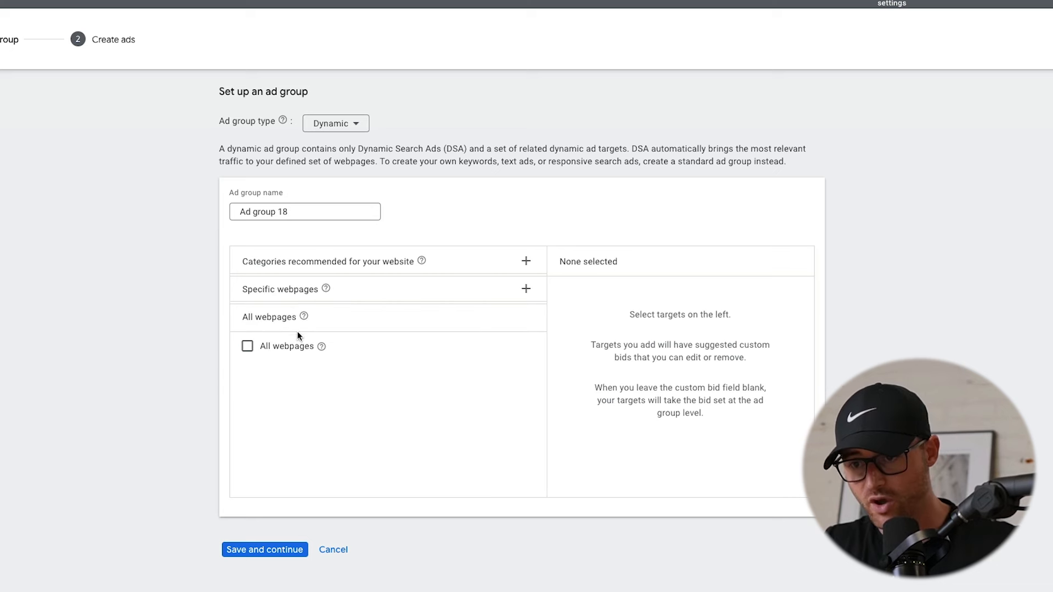
pyautogui.click(295, 348)
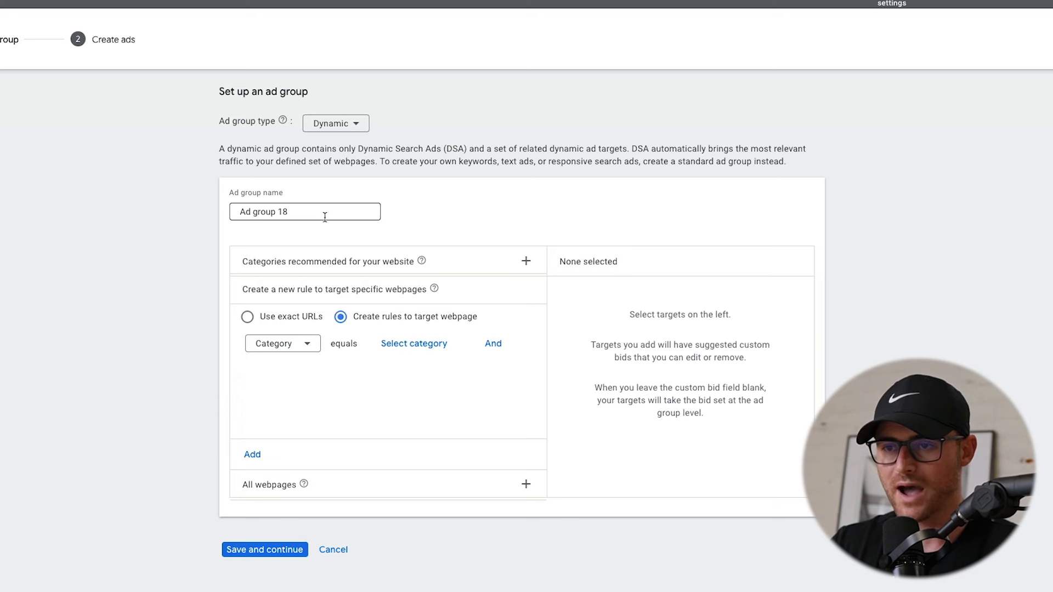
# Rename the dynamic ad group as "Sectionals | DSA"
pyautogui.tripleClick(314, 210)
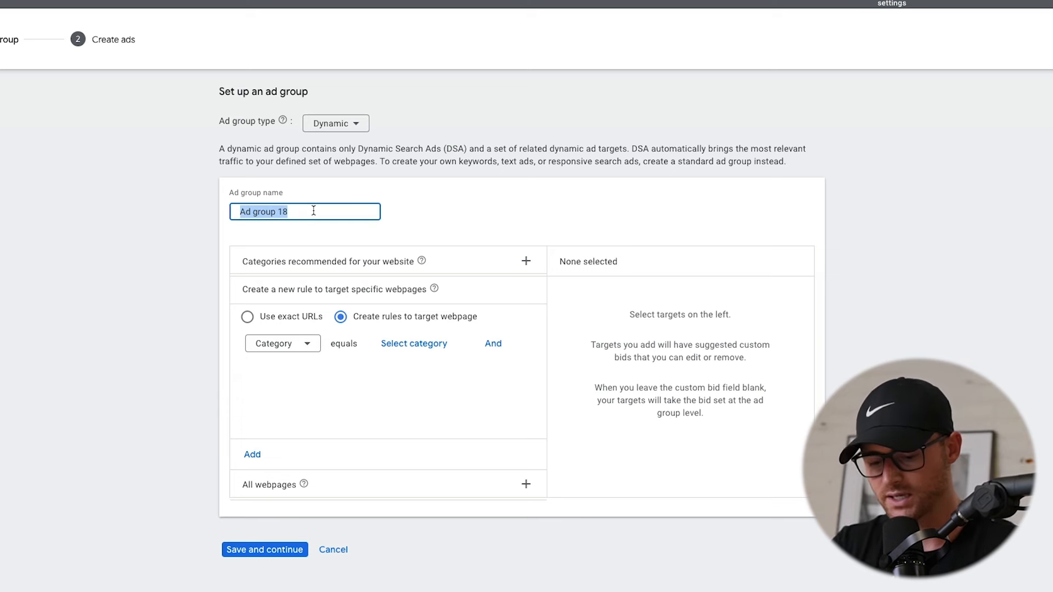
pyautogui.write('Se')
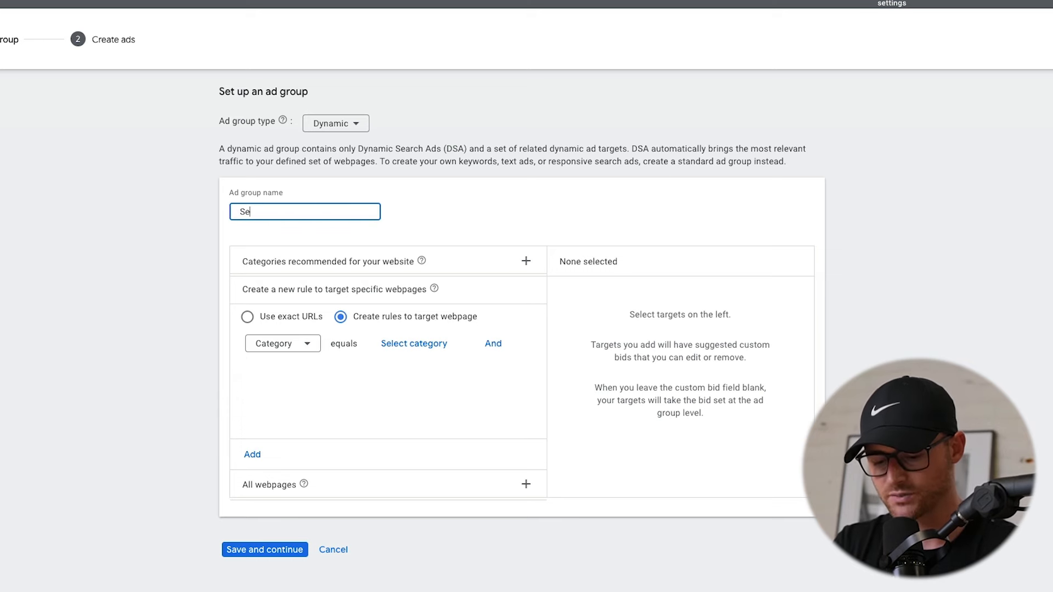
pyautogui.write('ctionals | DSA')
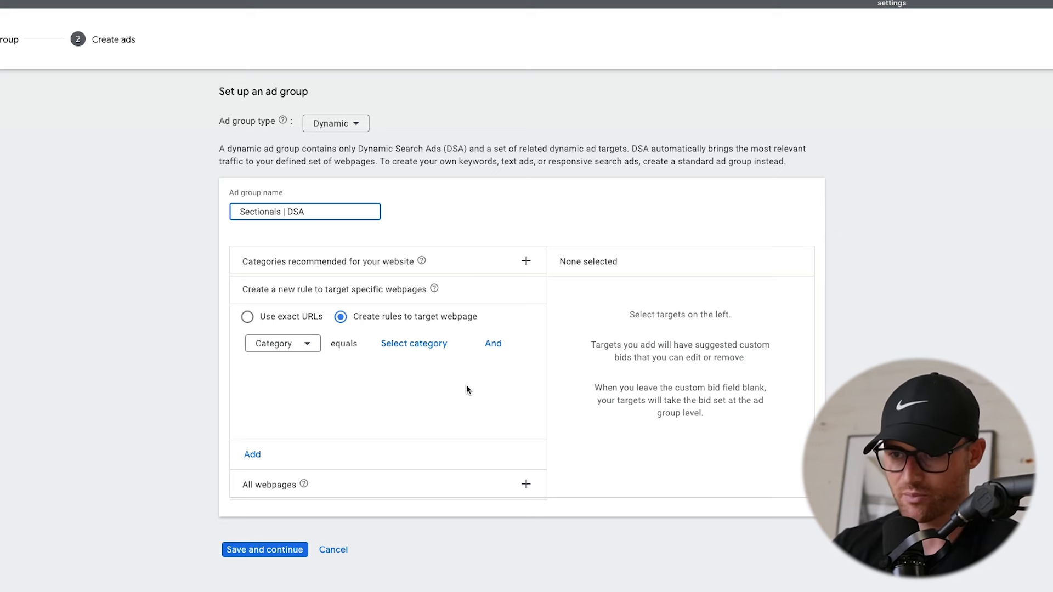
# Keep rule-based webpage targeting and set the rule's condition to URL, ready for the text the URL must contain
pyautogui.click(254, 320)
pyautogui.click(357, 321)
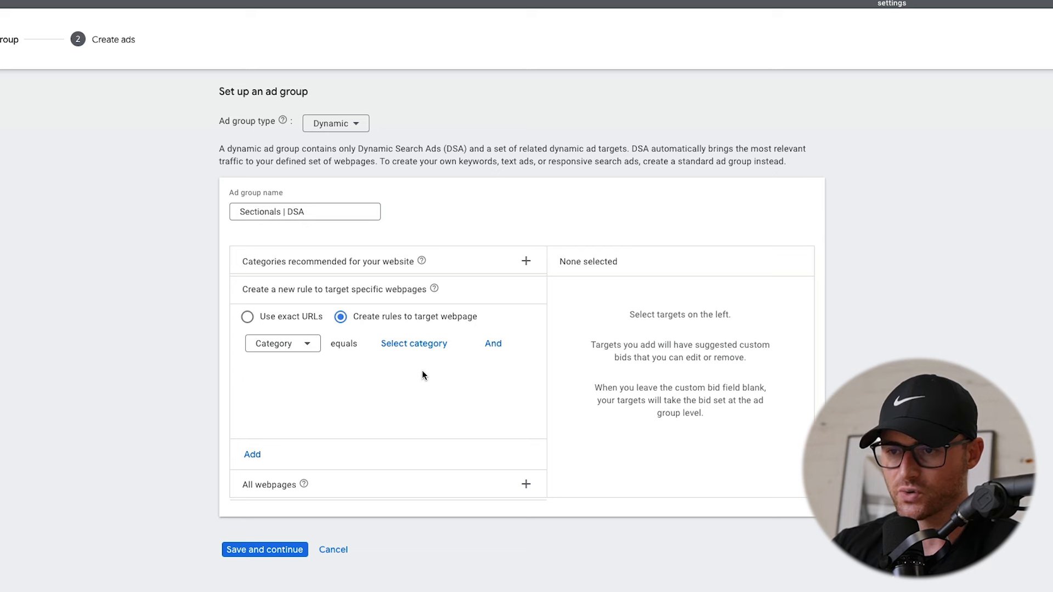
pyautogui.click(287, 344)
pyautogui.click(271, 442)
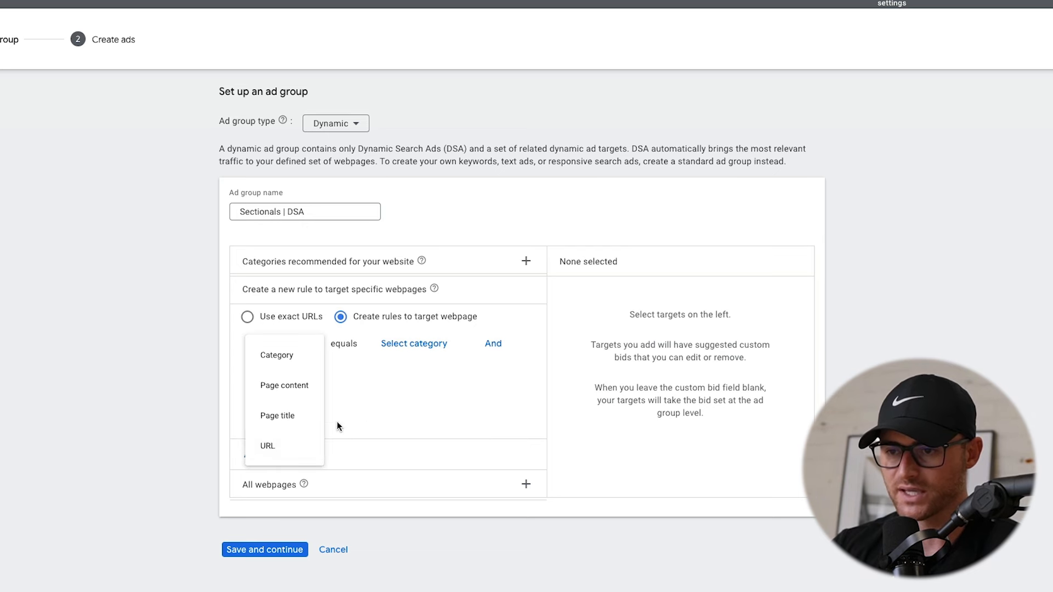
pyautogui.click(423, 344)
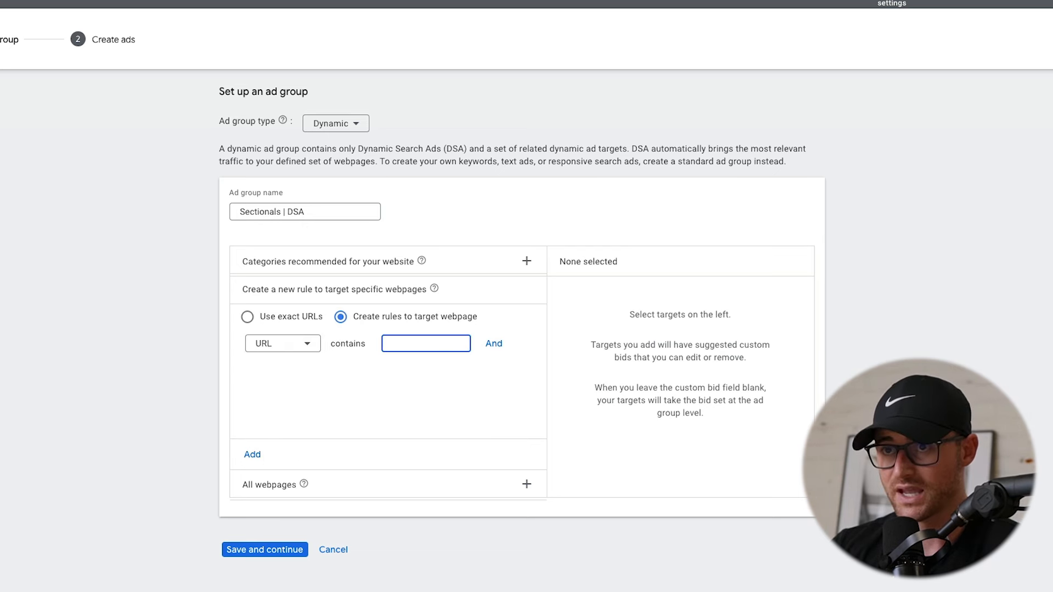
# Switch to the Best Buy page in the browser, load homereserve.com/family-friendly instead, and copy the family-friendly path from its address
pyautogui.click(223, 12)
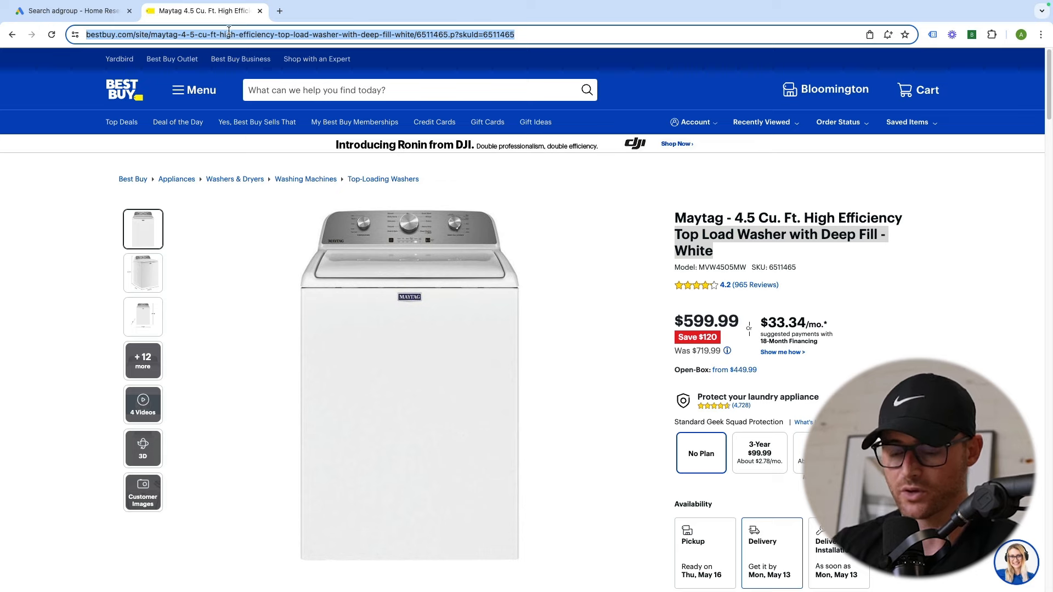
pyautogui.write('homereserve.com/family-friendly')
pyautogui.press('Return')
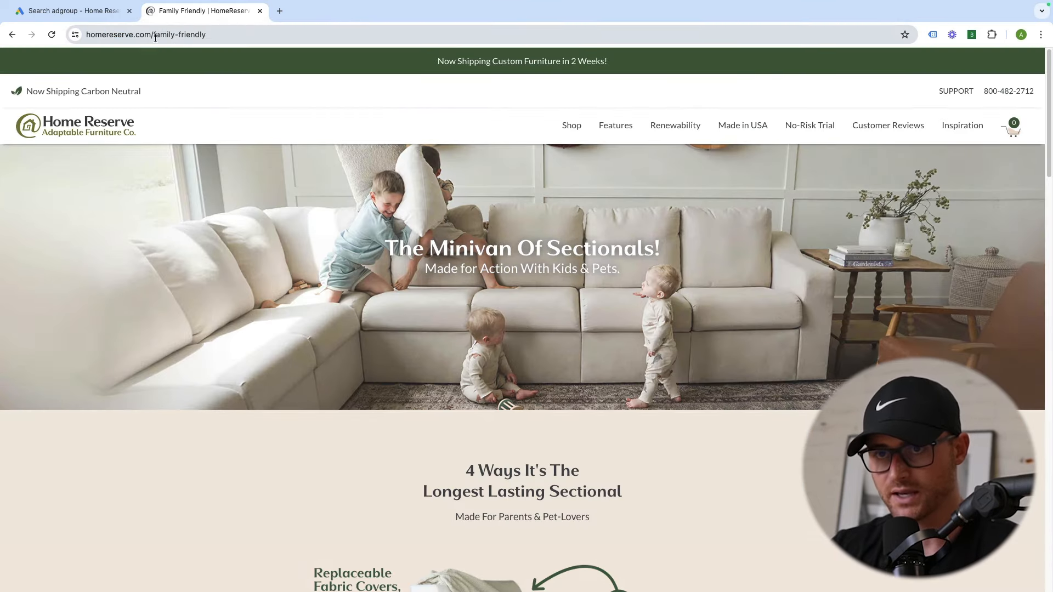
pyautogui.moveTo(157, 35); pyautogui.dragTo(209, 36)
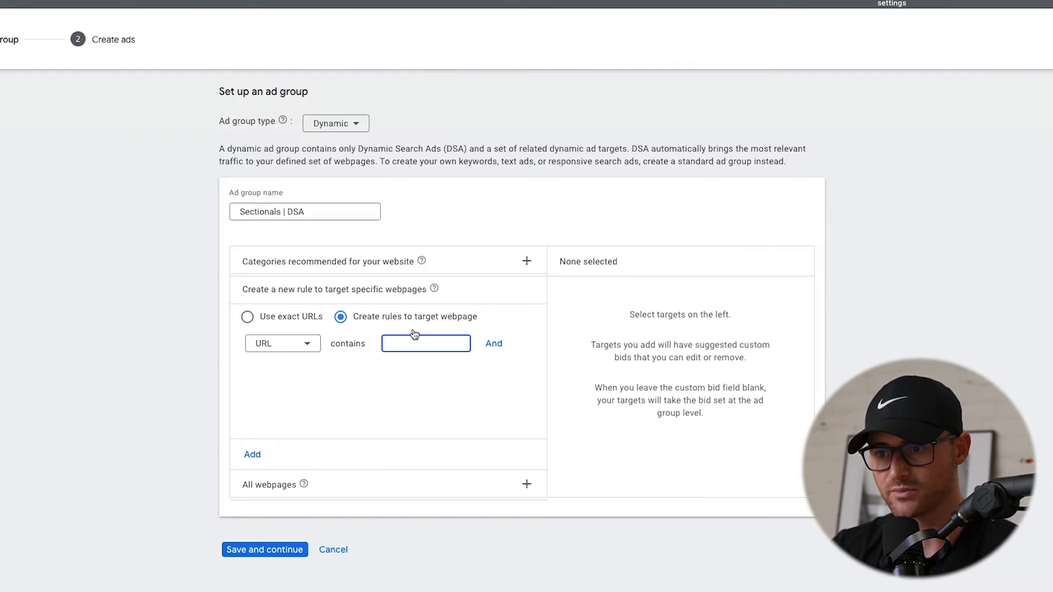
# Add the dynamic ad target "URL contains family-friendly" and save the ad group to continue to ad creation
pyautogui.write('family-friendly')
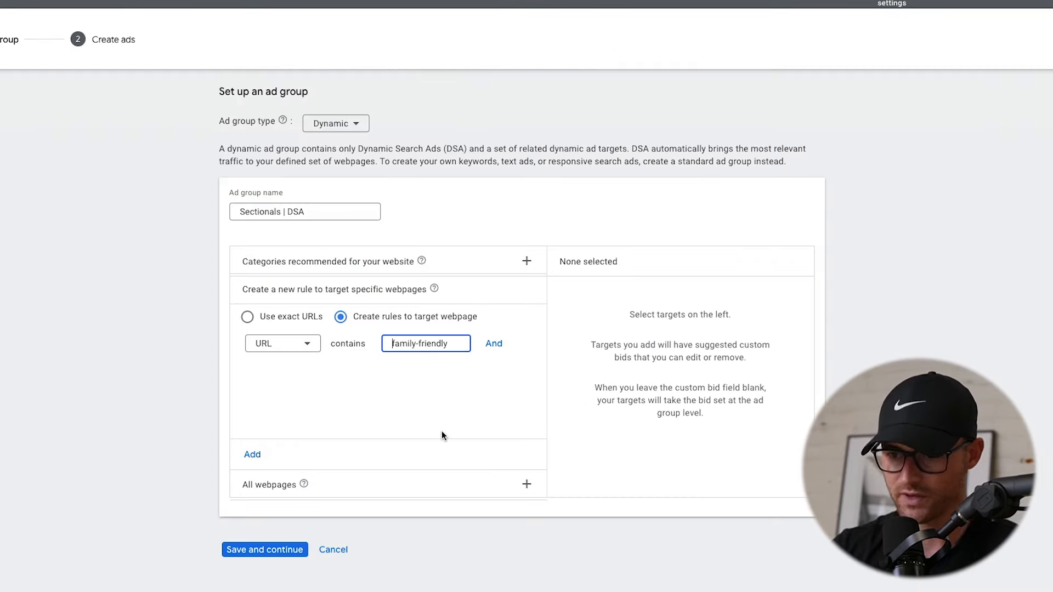
pyautogui.click(251, 457)
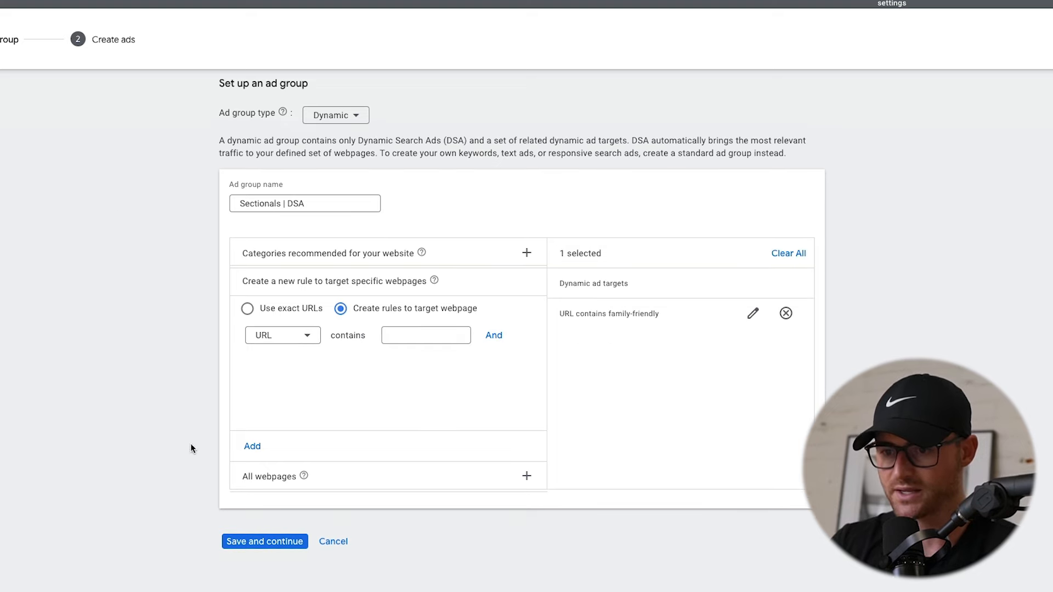
pyautogui.click(268, 543)
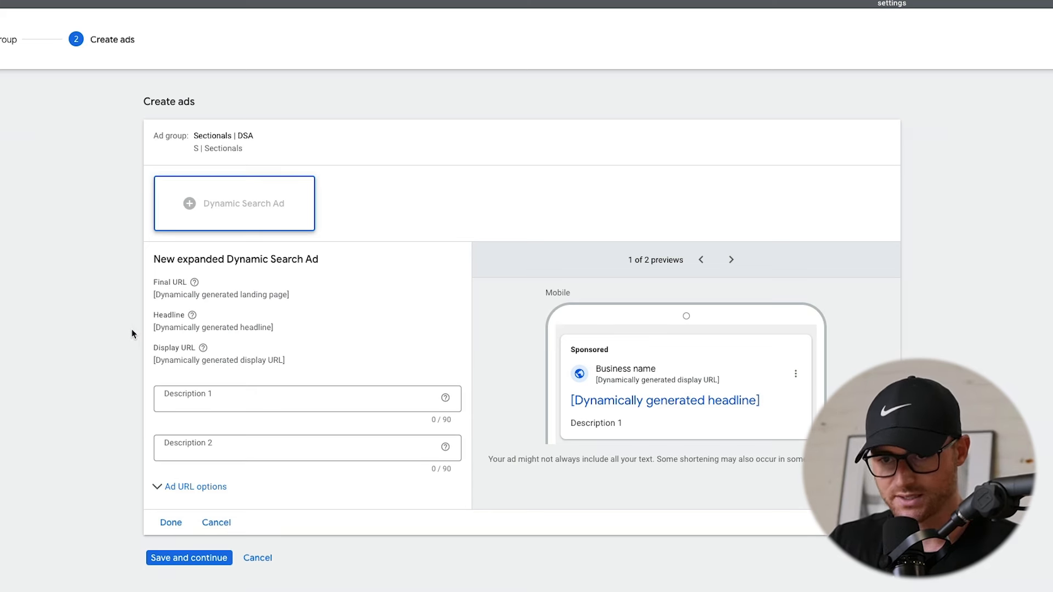
# Review the new Dynamic Search Ad's dynamically generated final URL, headline and display URL, and its first description field
pyautogui.moveTo(132, 333); pyautogui.dragTo(295, 354)
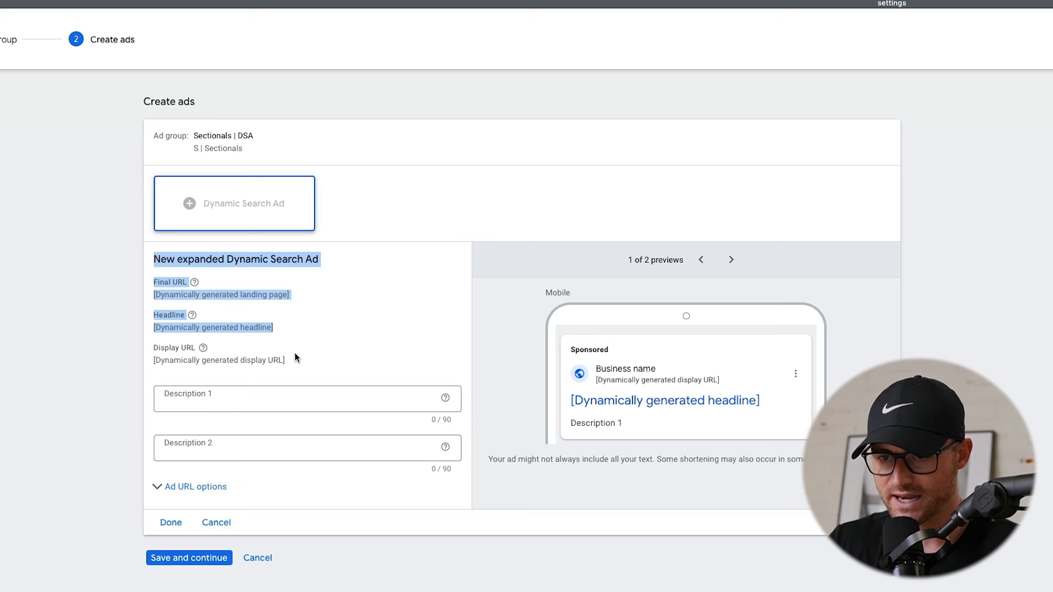
pyautogui.click(87, 364)
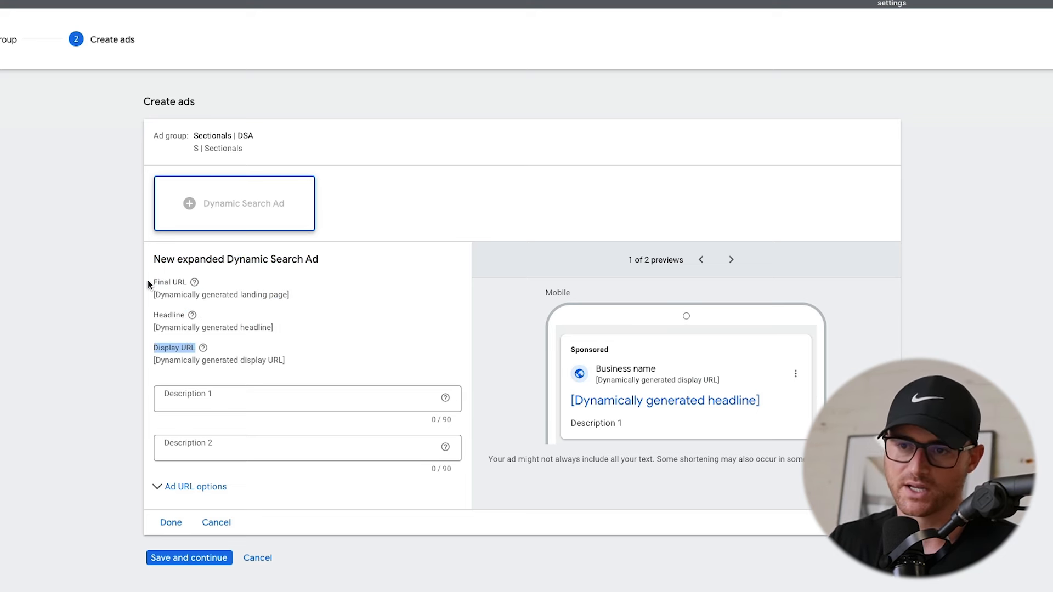
pyautogui.moveTo(148, 282); pyautogui.dragTo(122, 293)
pyautogui.click(105, 288)
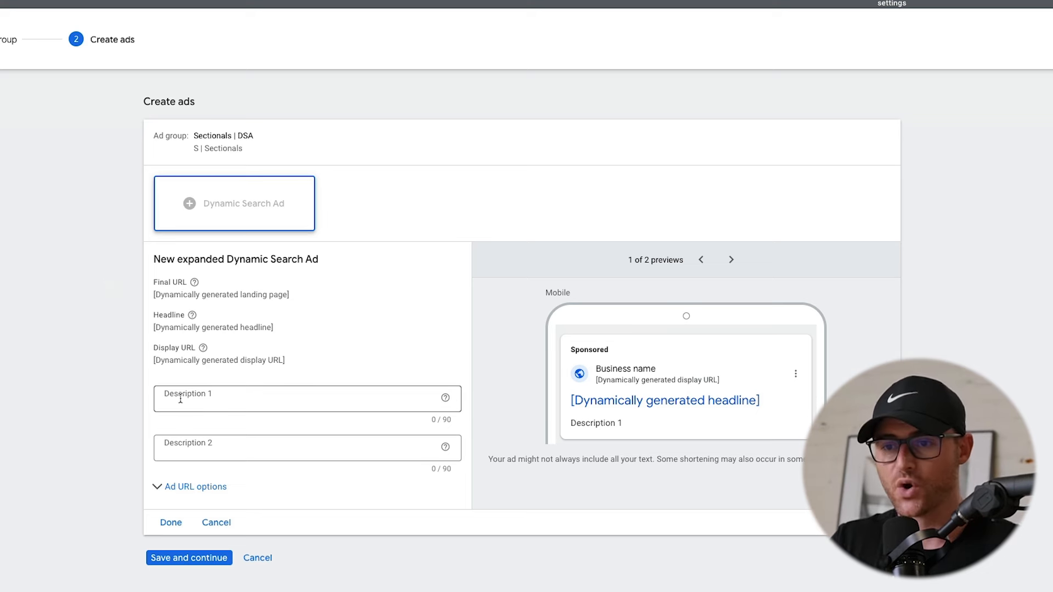
pyautogui.click(242, 396)
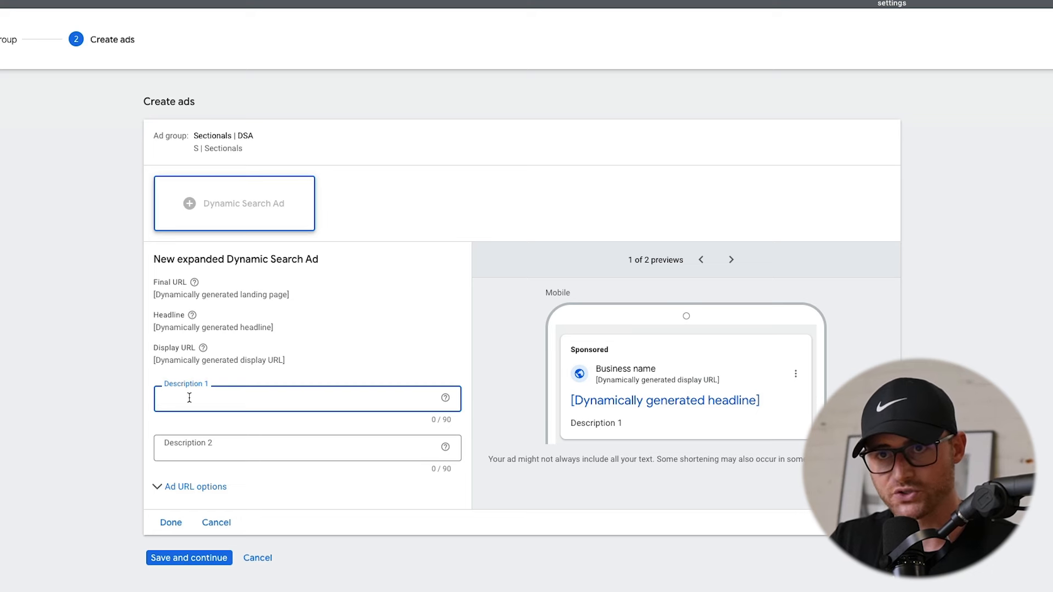
# Read the help notes explaining how the ad's headline, display URL and final URL are generated
pyautogui.click(193, 316)
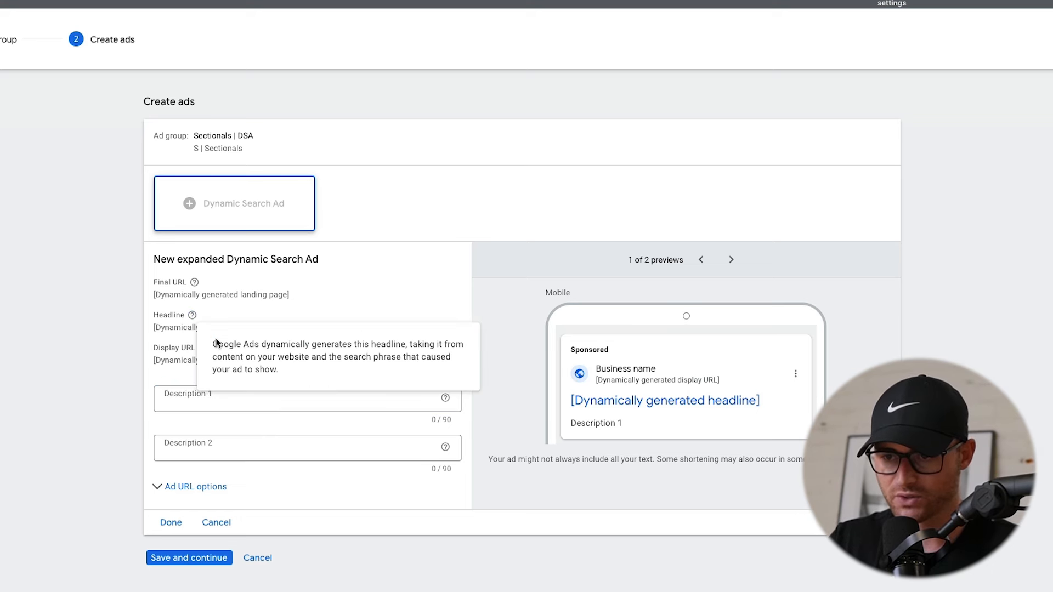
pyautogui.moveTo(214, 343); pyautogui.dragTo(439, 371)
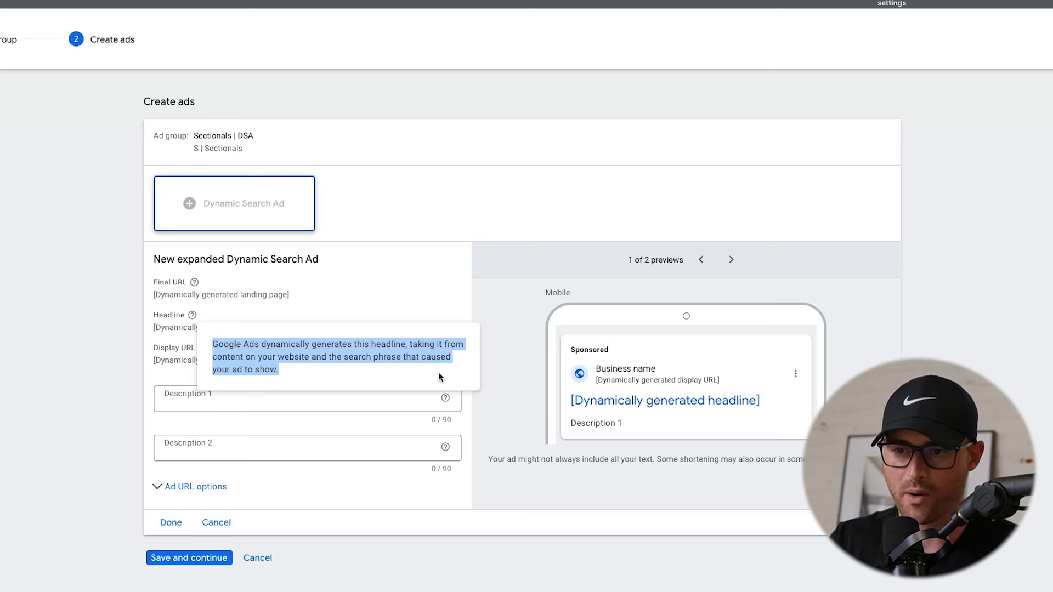
pyautogui.click(342, 368)
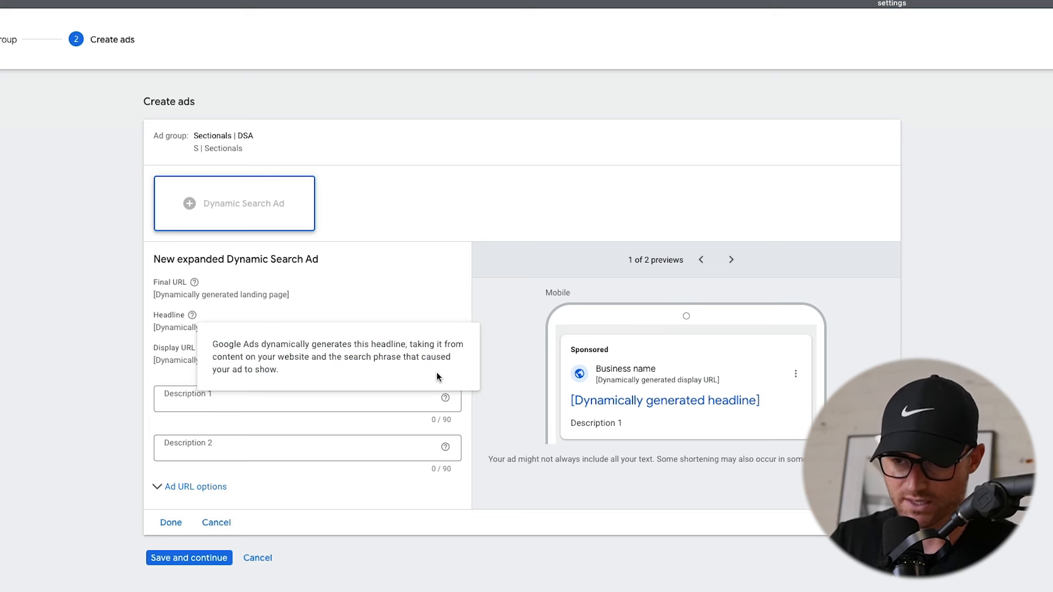
pyautogui.moveTo(437, 377); pyautogui.dragTo(272, 360)
pyautogui.click(318, 364)
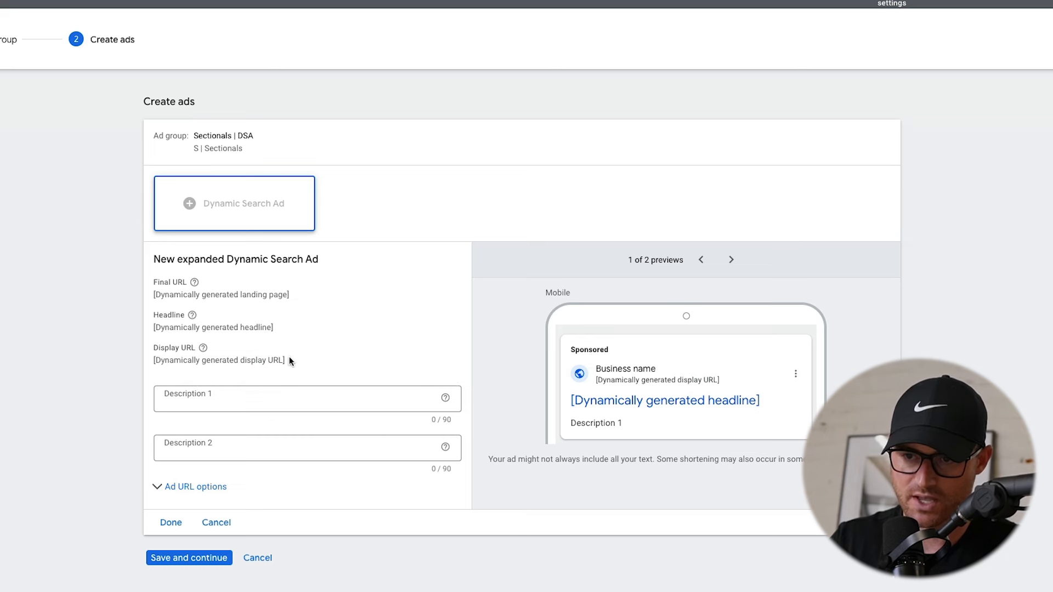
pyautogui.moveTo(203, 348)
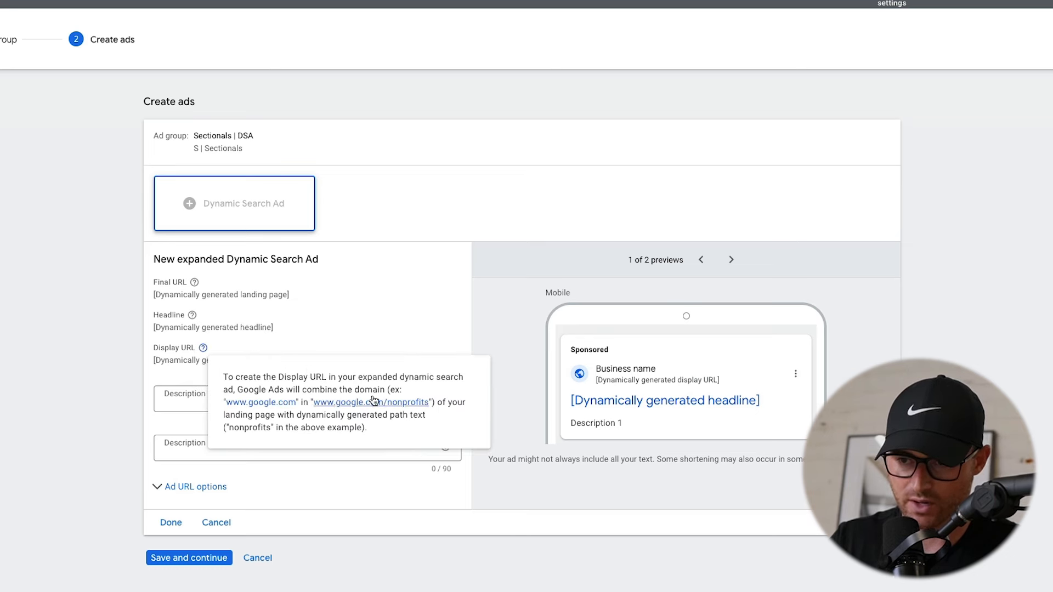
pyautogui.moveTo(196, 289)
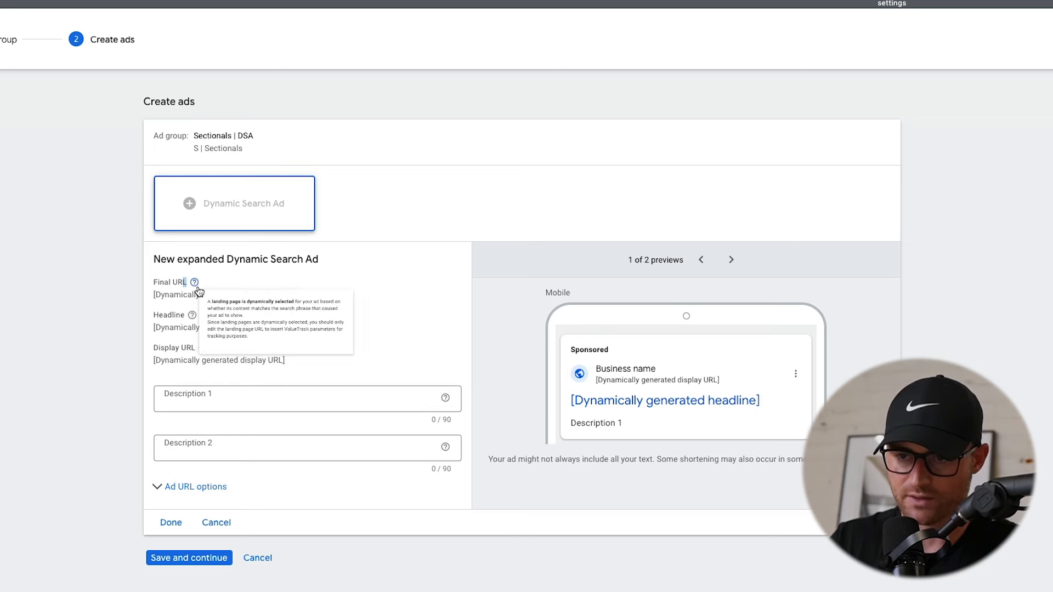
pyautogui.moveTo(216, 310); pyautogui.dragTo(390, 334)
pyautogui.click(225, 339)
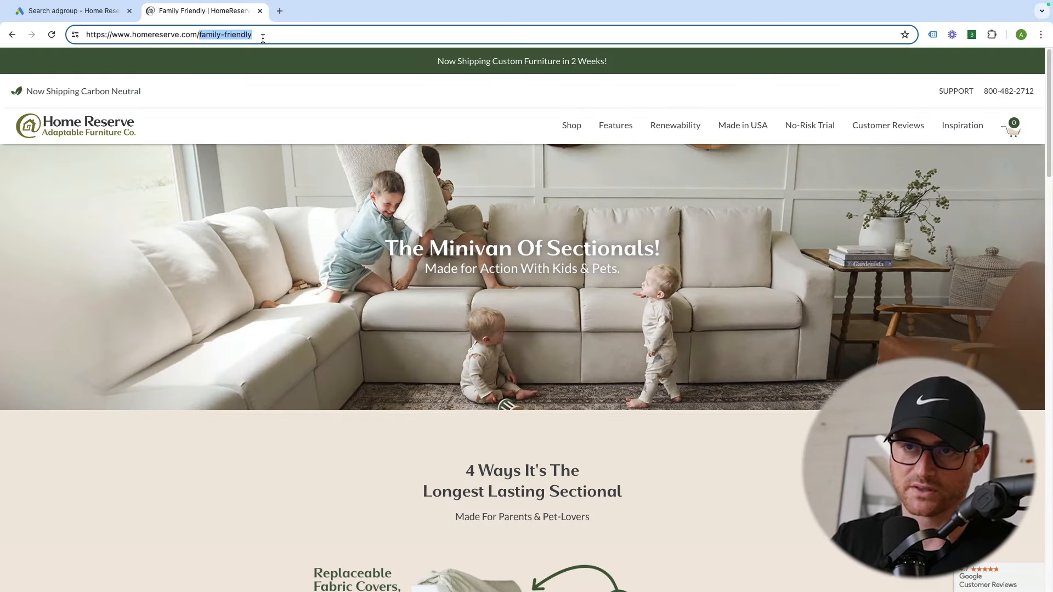
# Examine the Home Reserve page's full address and its /family-friendly path, and return to the ad creation page
pyautogui.moveTo(262, 38); pyautogui.dragTo(63, 32)
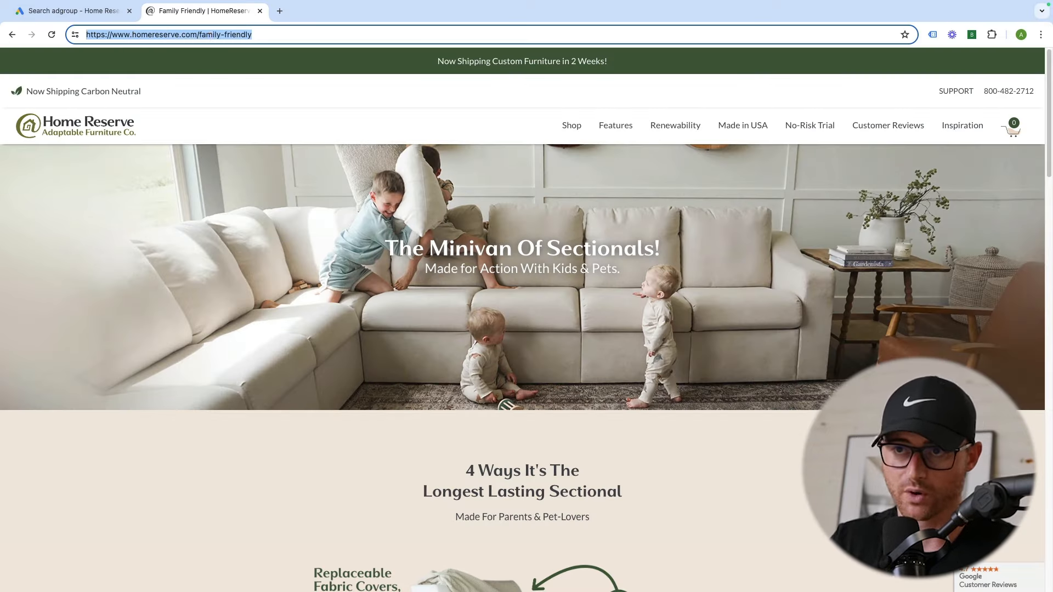
pyautogui.moveTo(197, 34); pyautogui.dragTo(251, 35)
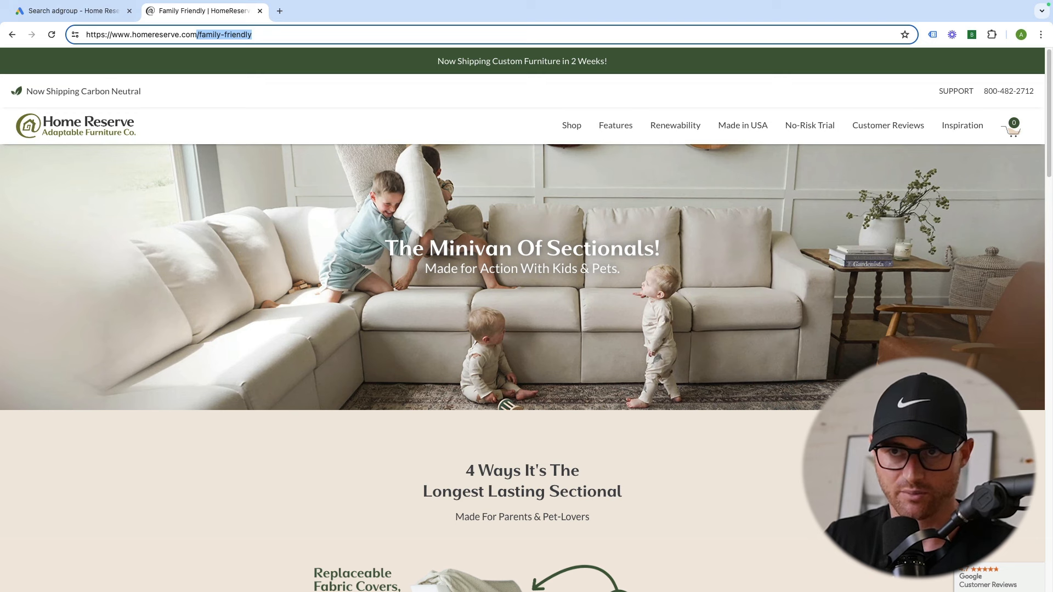
pyautogui.moveTo(200, 35); pyautogui.dragTo(281, 50)
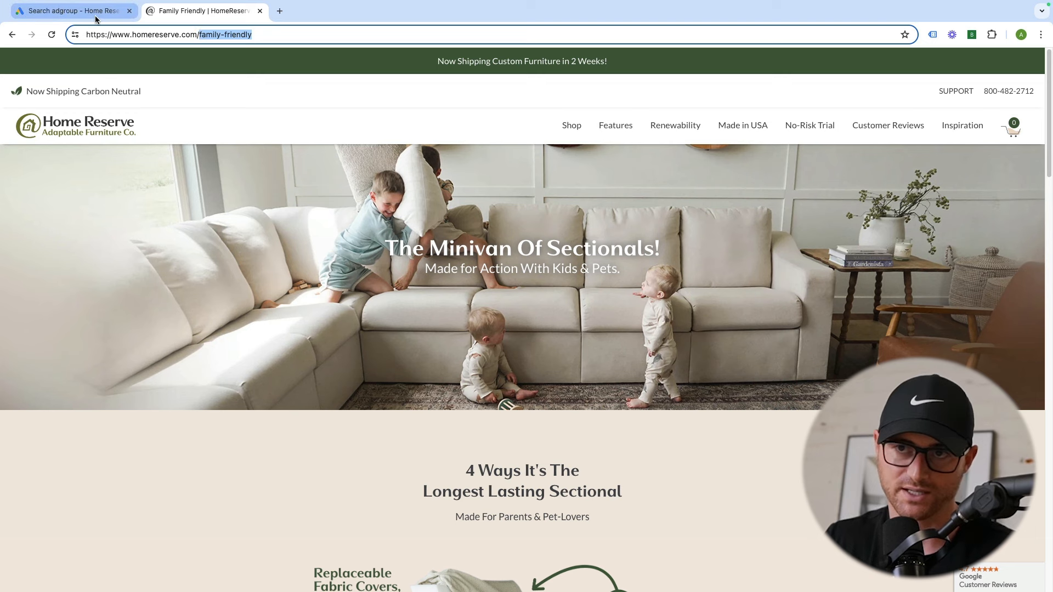
pyautogui.click(205, 36)
pyautogui.moveTo(198, 35); pyautogui.dragTo(152, 124)
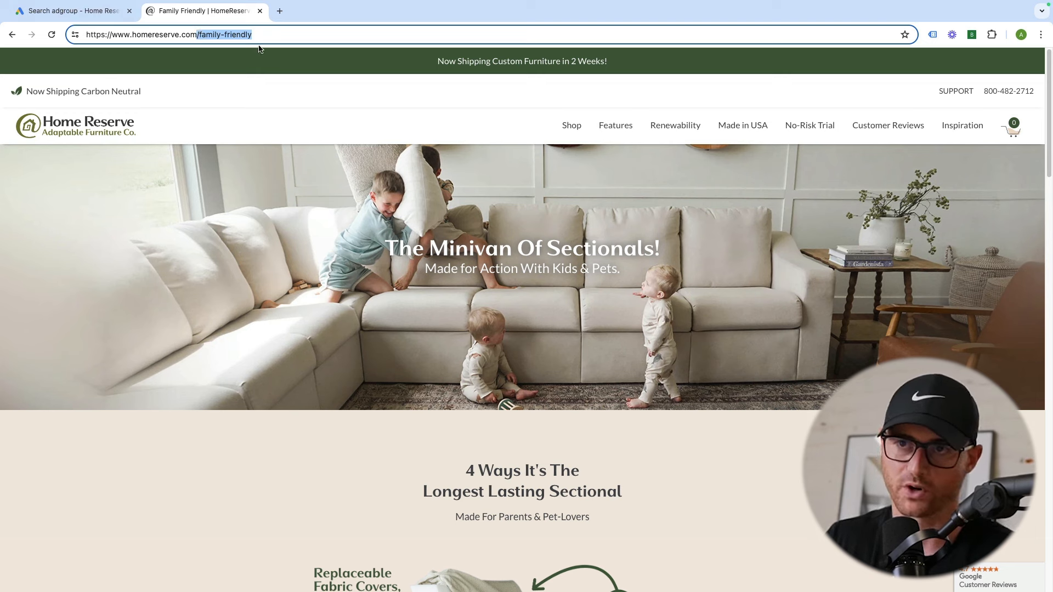
pyautogui.moveTo(267, 37); pyautogui.dragTo(198, 36)
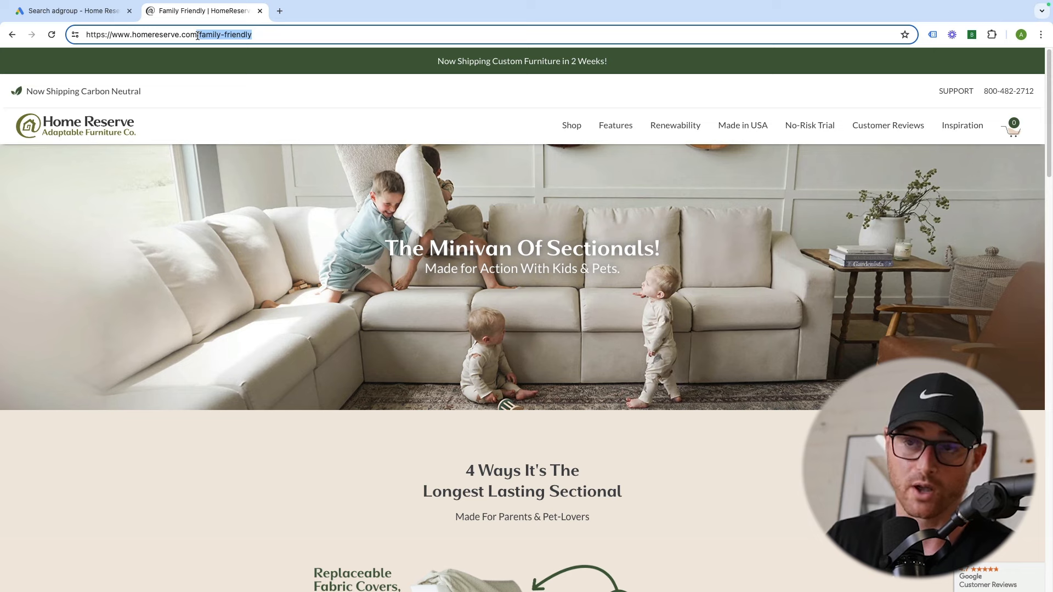
pyautogui.click(111, 20)
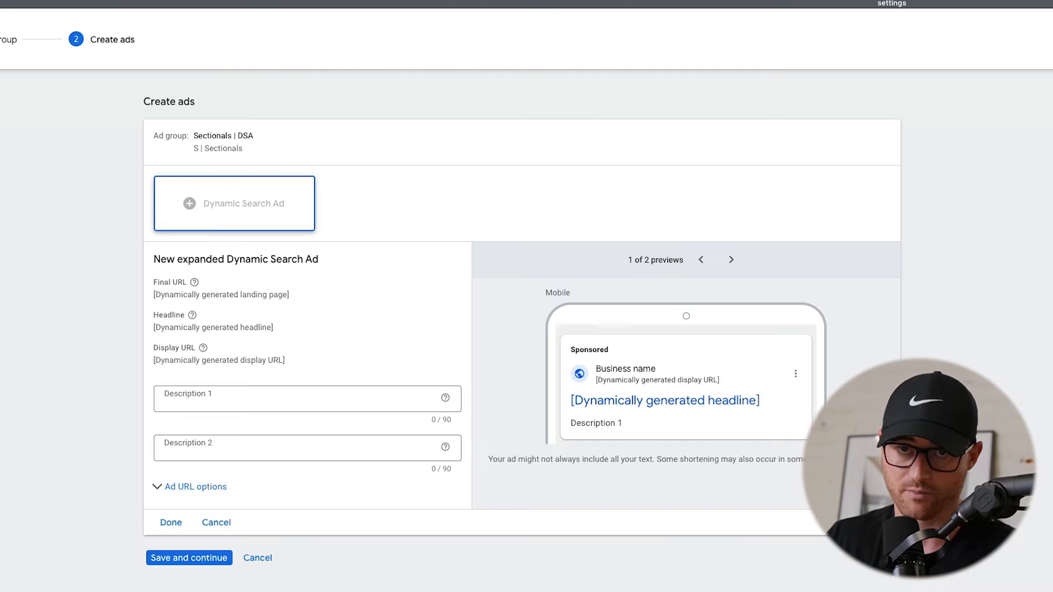
# Expand the ad URL options and look over the tracking template, final URL suffix and custom parameter fields
pyautogui.click(233, 399)
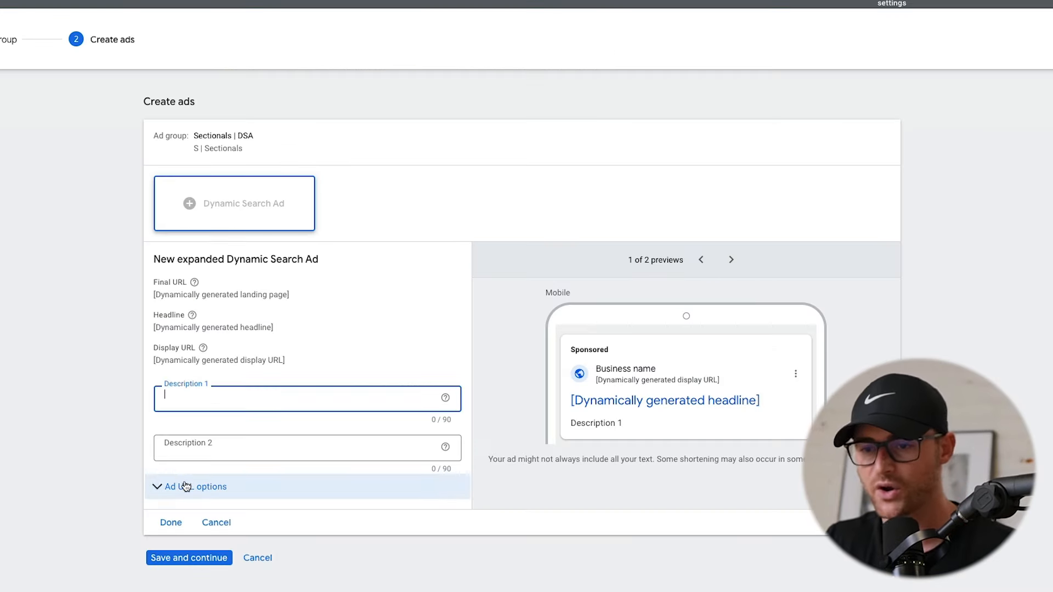
pyautogui.click(181, 486)
pyautogui.scroll(-3, 52, 372)
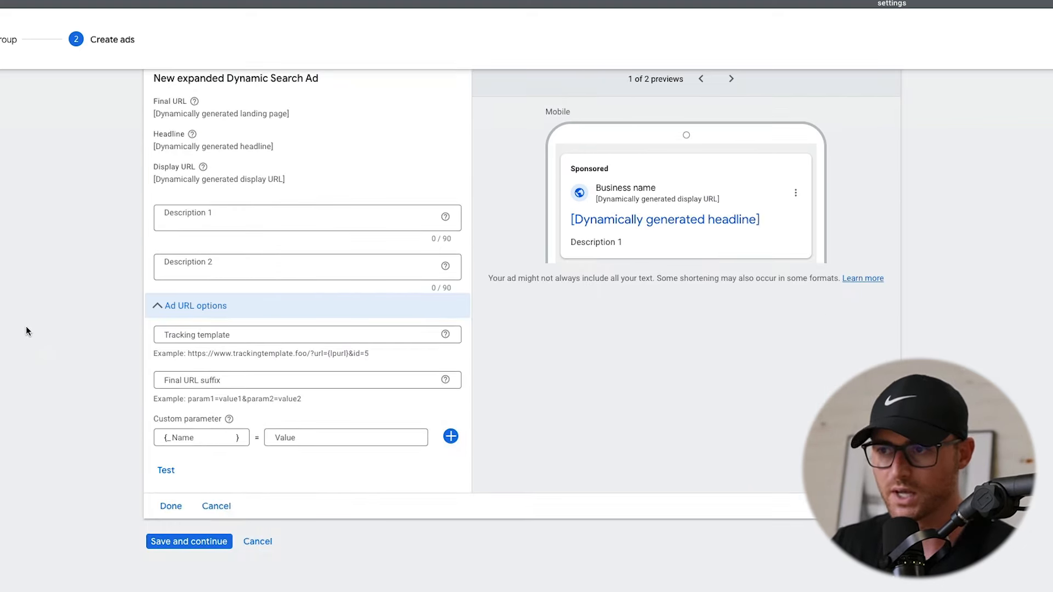
pyautogui.scroll(1, 34, 306)
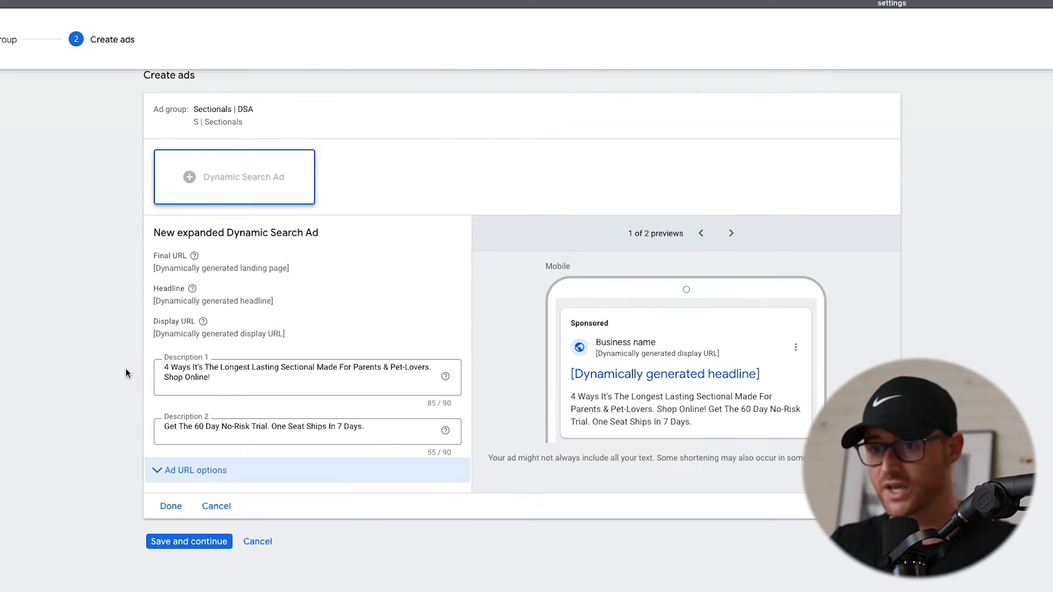
# Finish and save the Dynamic Search Ad, and open the Sectionals | DSA ad group to view its dynamic ad targets
pyautogui.click(169, 507)
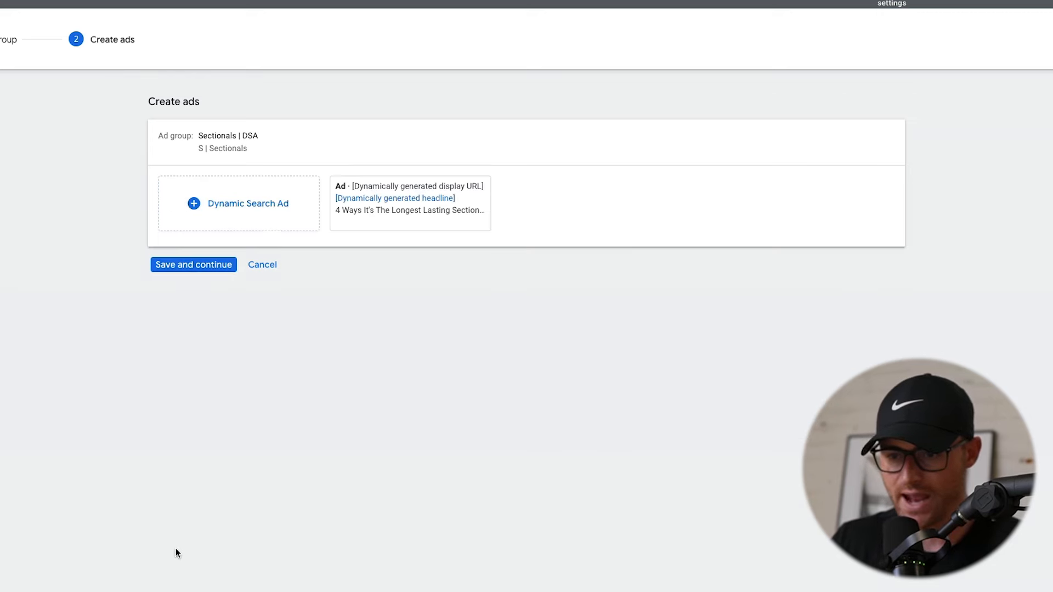
pyautogui.click(191, 271)
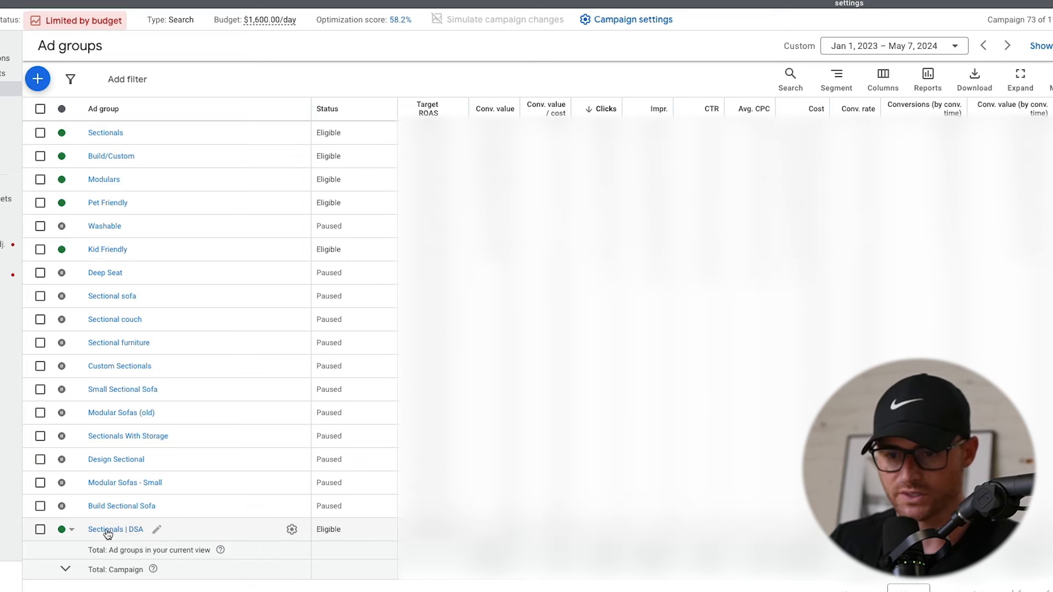
pyautogui.click(122, 506)
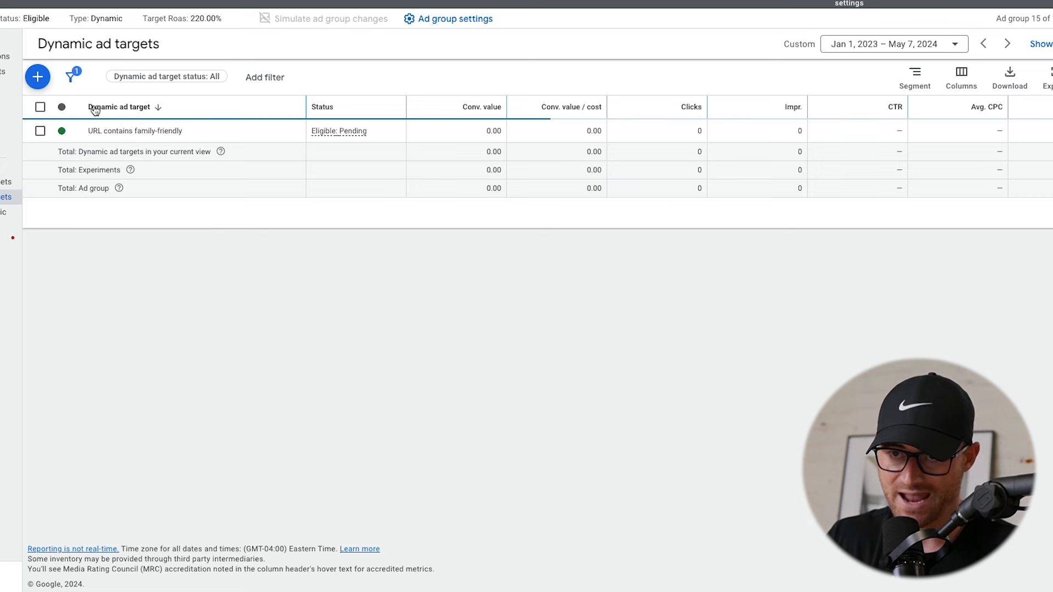
# Open the ad group's Dynamic Search Ad for editing, review its two descriptions, and close it without changes
pyautogui.click(117, 107)
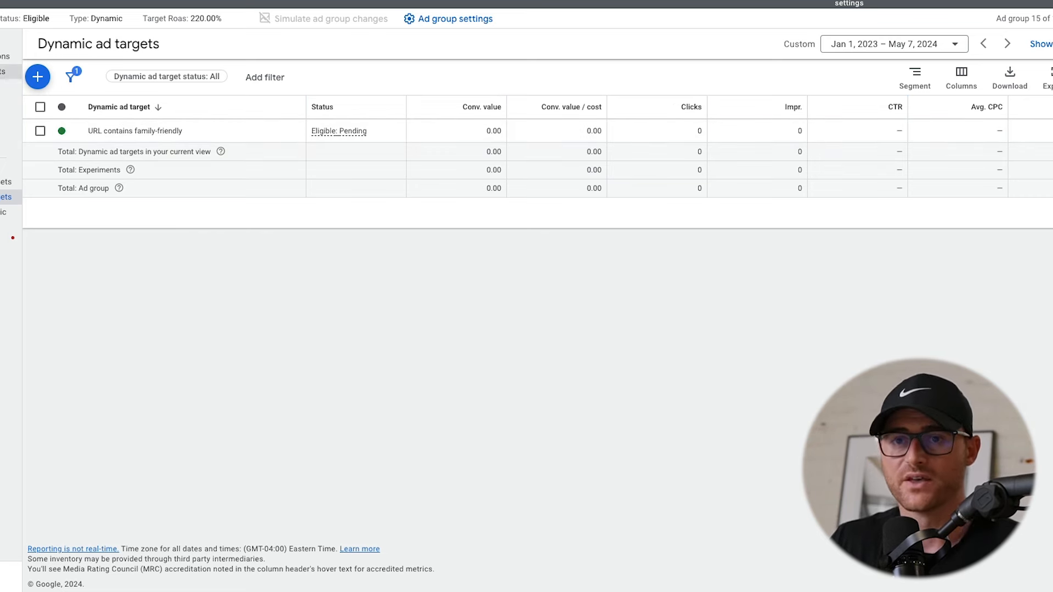
pyautogui.click(8, 102)
pyautogui.click(7, 88)
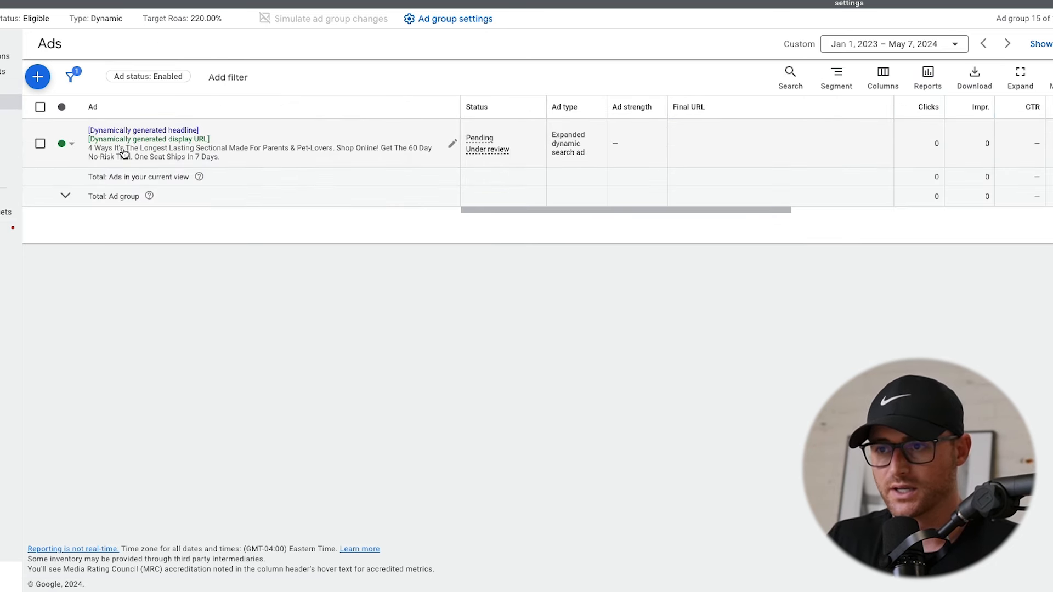
pyautogui.click(124, 153)
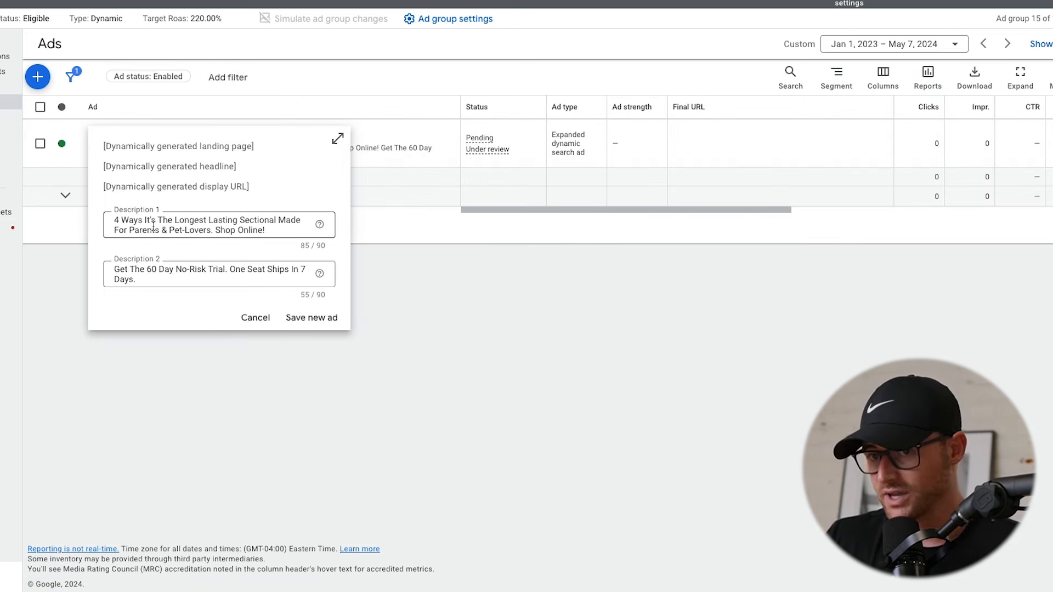
pyautogui.click(147, 271)
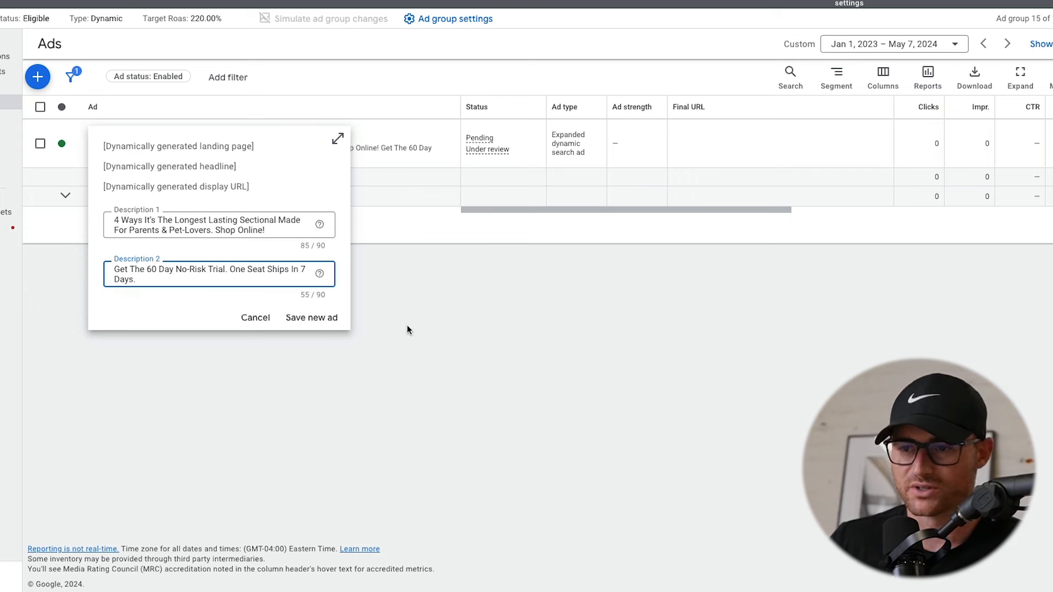
pyautogui.click(255, 319)
pyautogui.moveTo(581, 208); pyautogui.dragTo(369, 238)
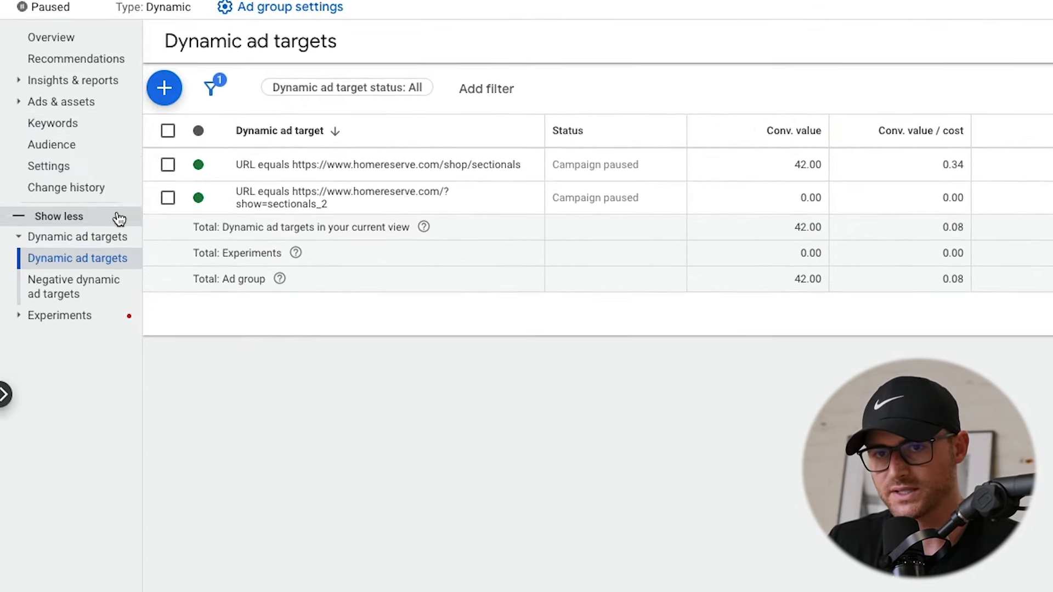
# Look over the Landing Pages ad group's auction insights and search terms, and return to its dynamic ad targets
pyautogui.click(74, 83)
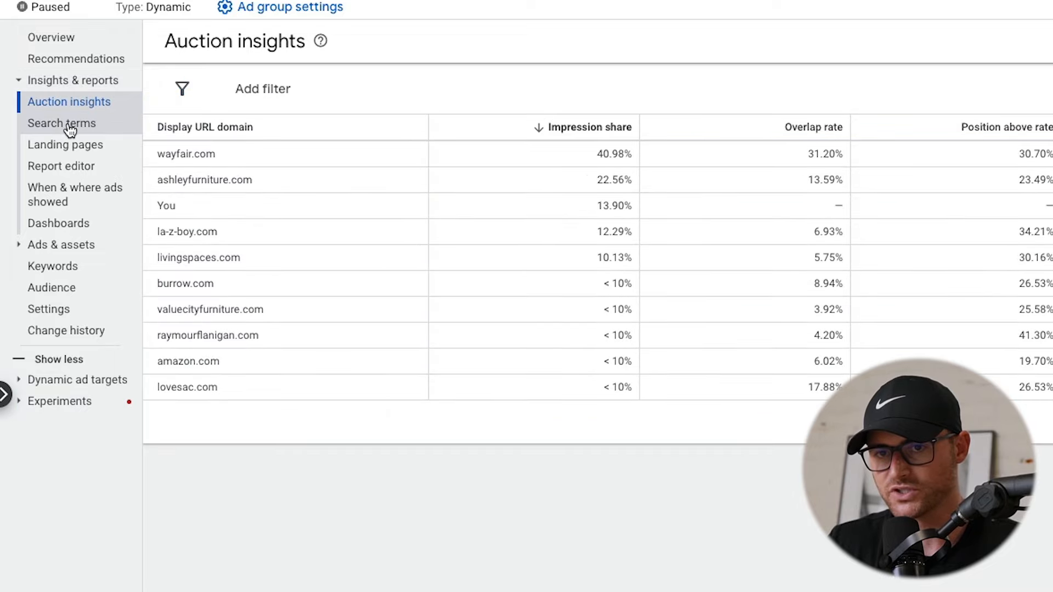
pyautogui.click(70, 127)
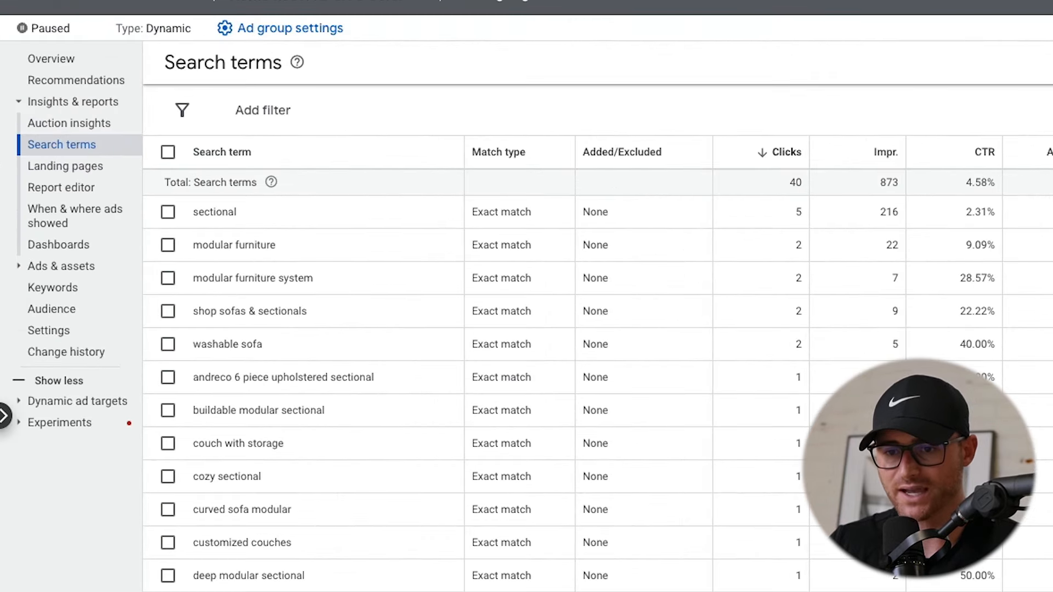
pyautogui.hotkey('alt', 'Left')
pyautogui.hotkey('alt', 'Left')
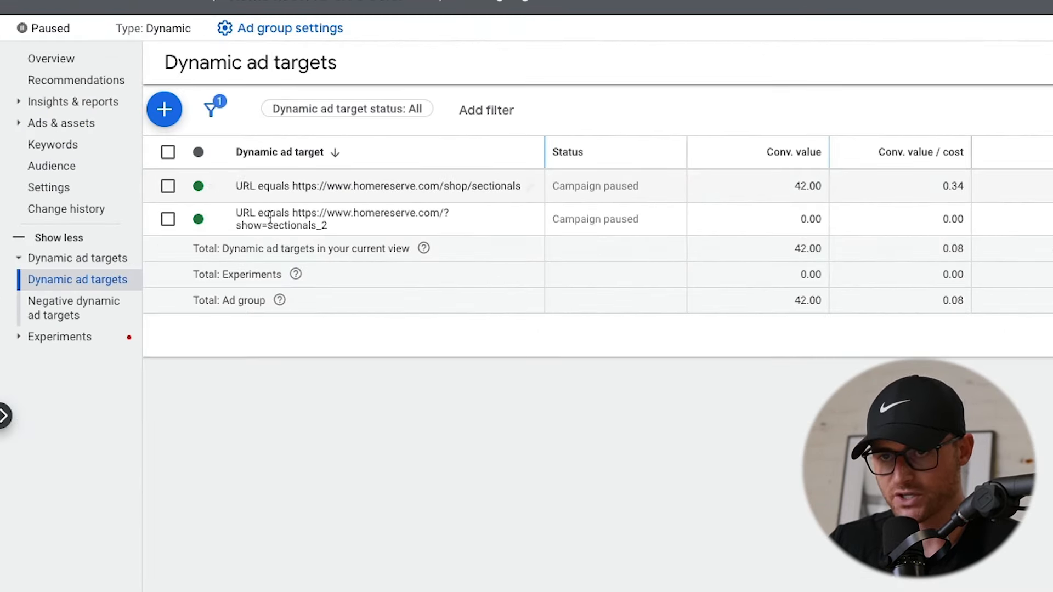
pyautogui.click(167, 186)
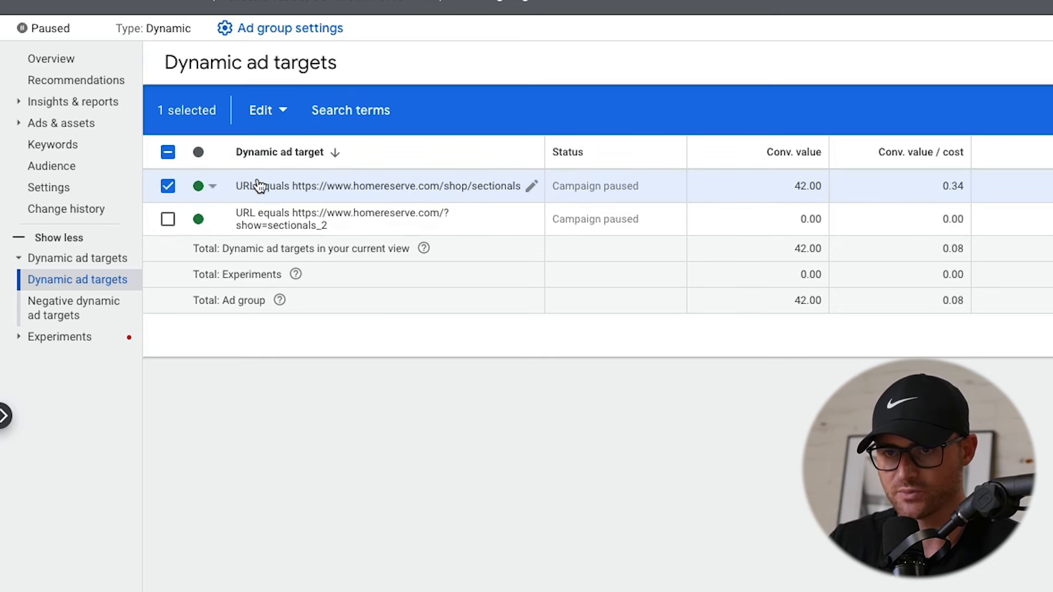
pyautogui.click(351, 111)
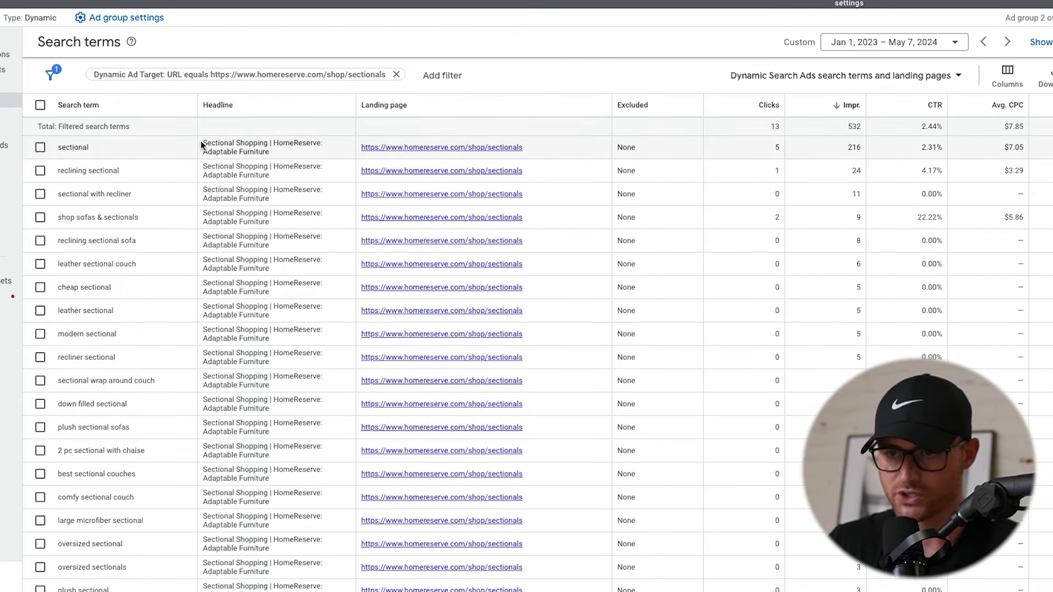
pyautogui.moveTo(201, 144); pyautogui.dragTo(328, 157)
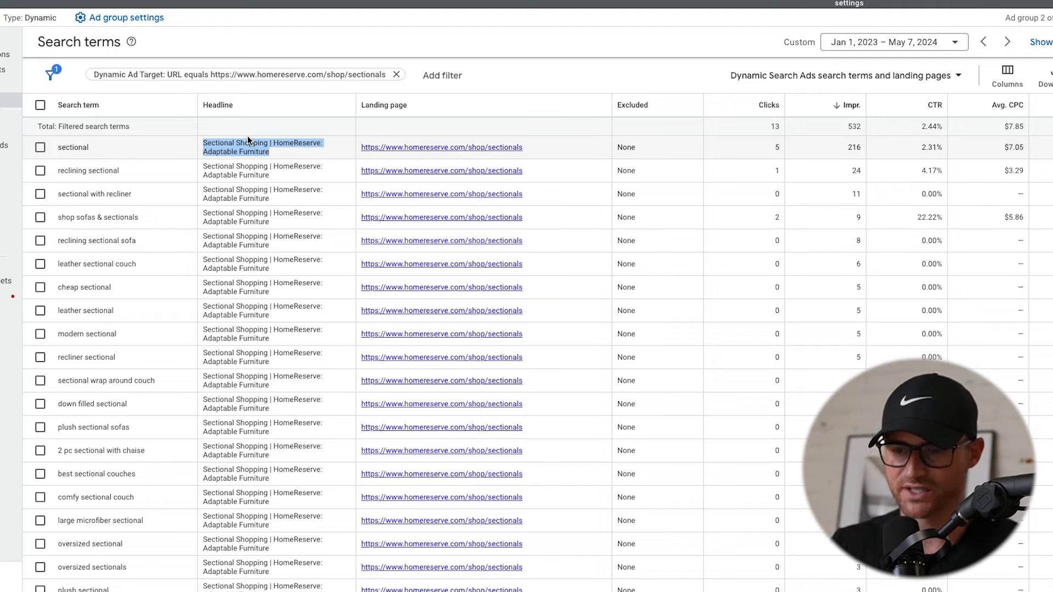
pyautogui.scroll(-10, 270, 181)
pyautogui.scroll(-15, 270, 162)
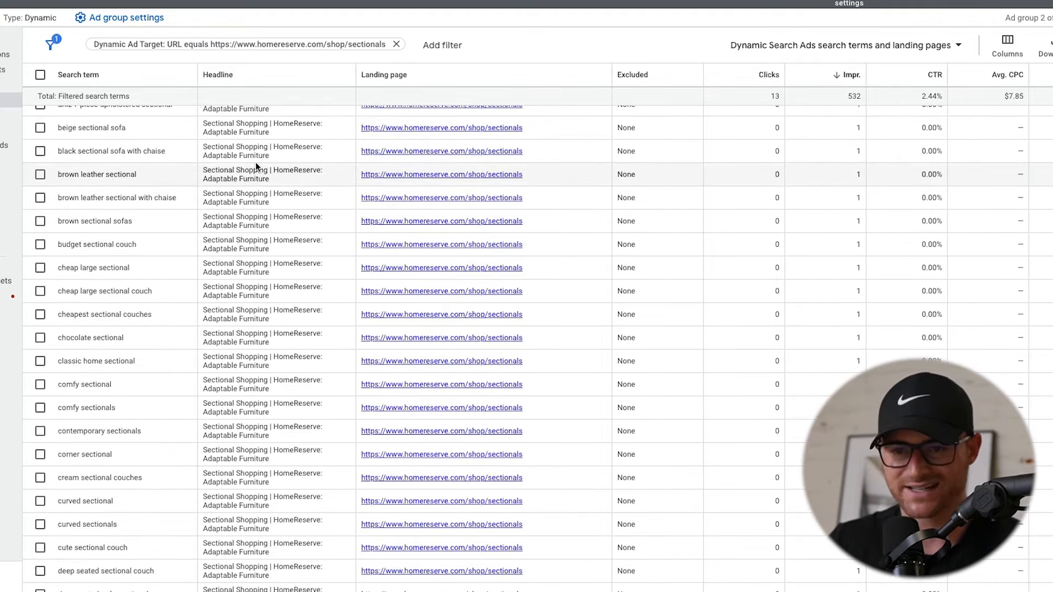
pyautogui.scroll(20, 273, 193)
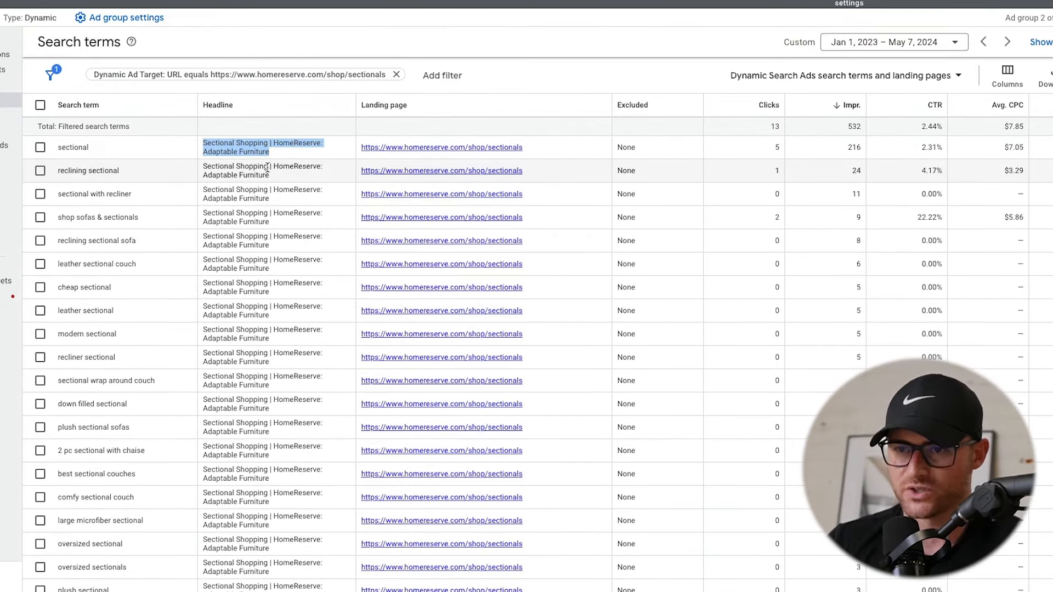
pyautogui.moveTo(203, 144); pyautogui.dragTo(342, 141)
pyautogui.moveTo(208, 159); pyautogui.dragTo(210, 151)
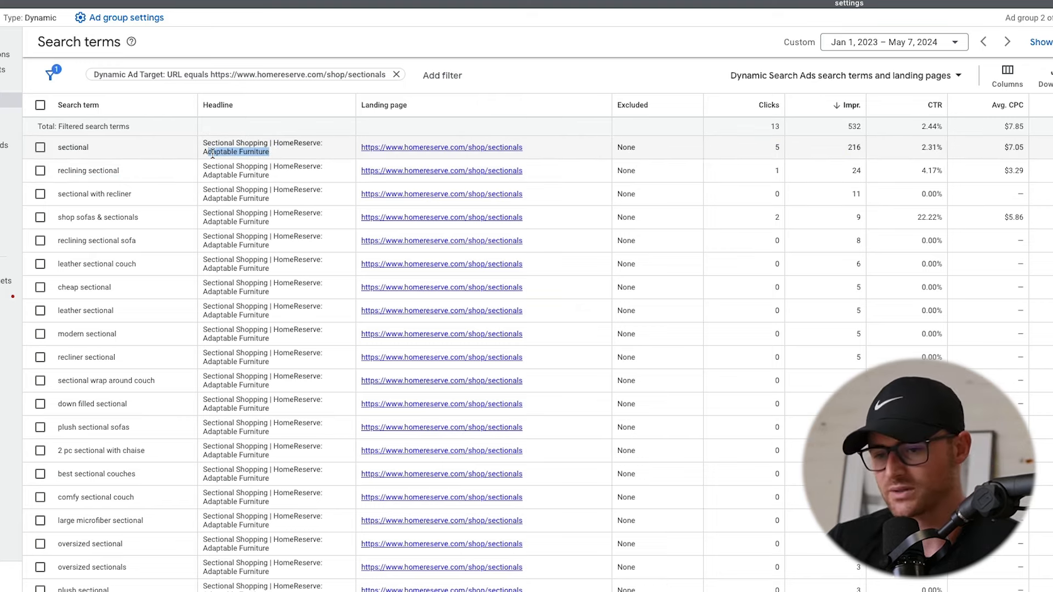
pyautogui.moveTo(208, 143); pyautogui.dragTo(306, 150)
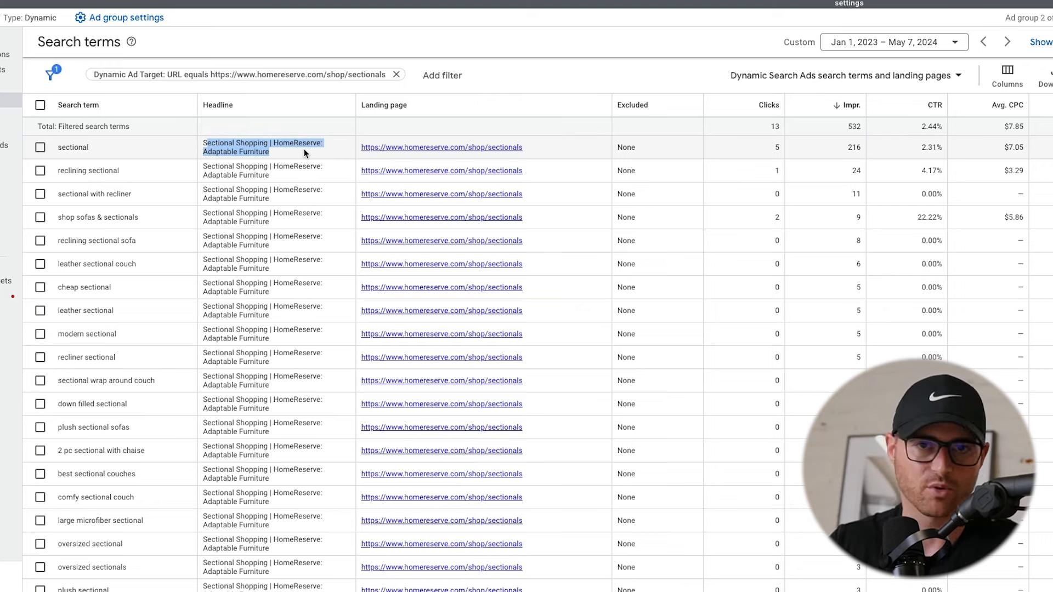
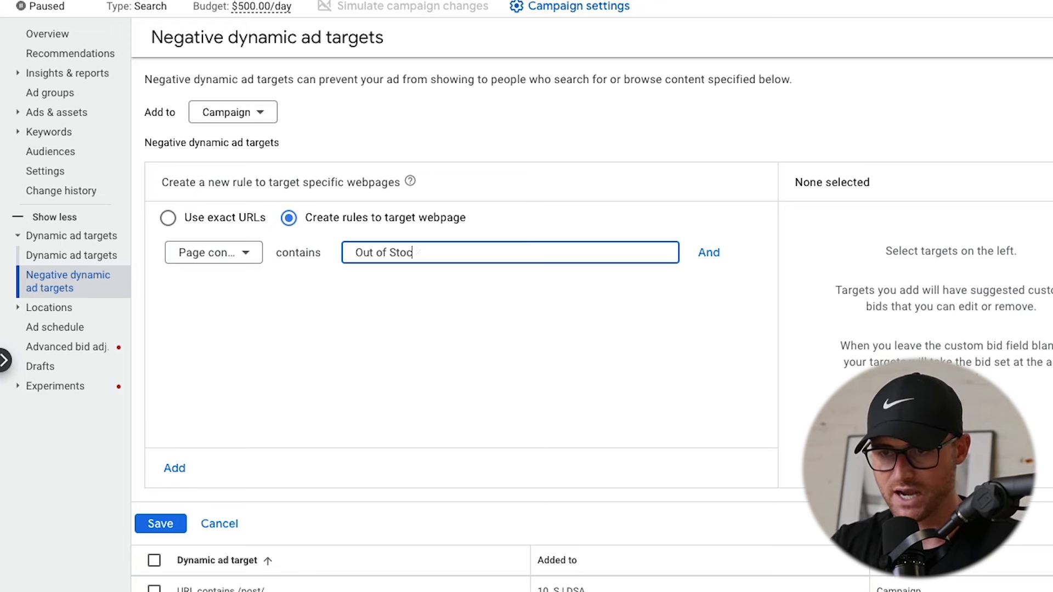
# Add and save a campaign-level negative dynamic ad target for pages whose content contains "Out of Stock"
pyautogui.click(162, 480)
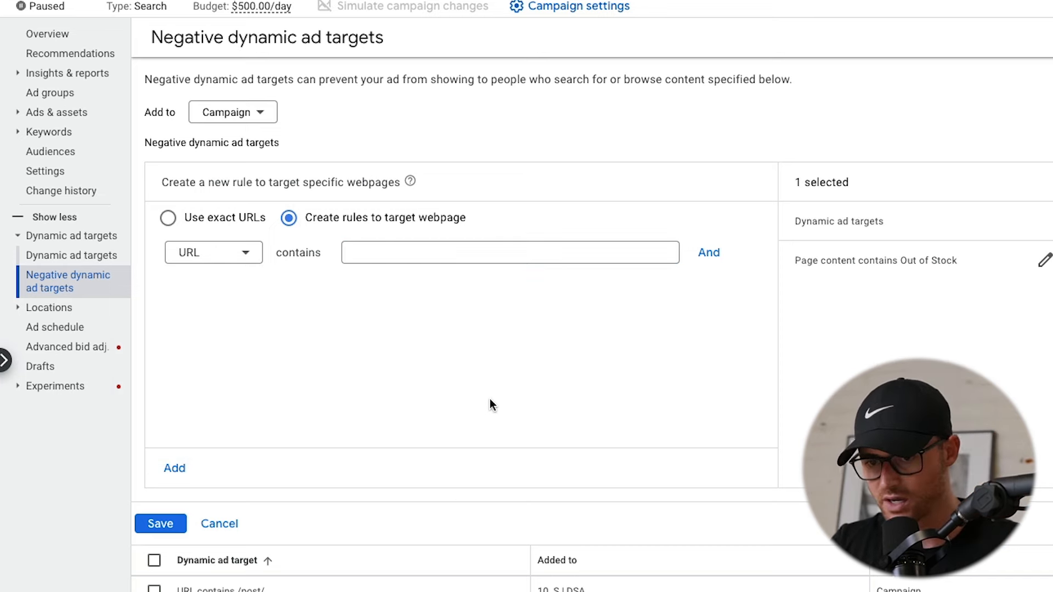
pyautogui.scroll(-3, 490, 405)
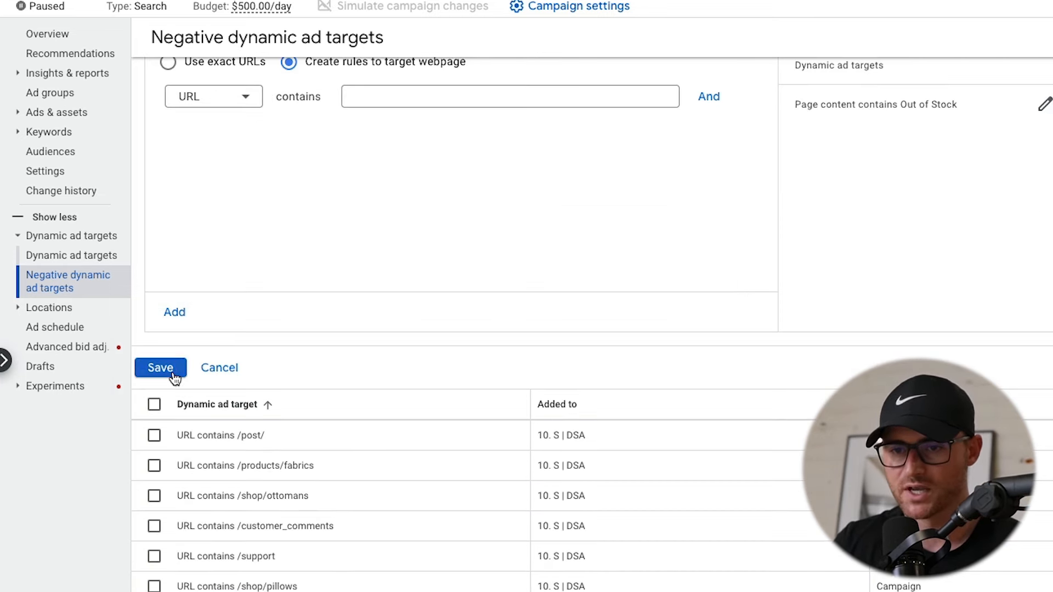
pyautogui.click(173, 376)
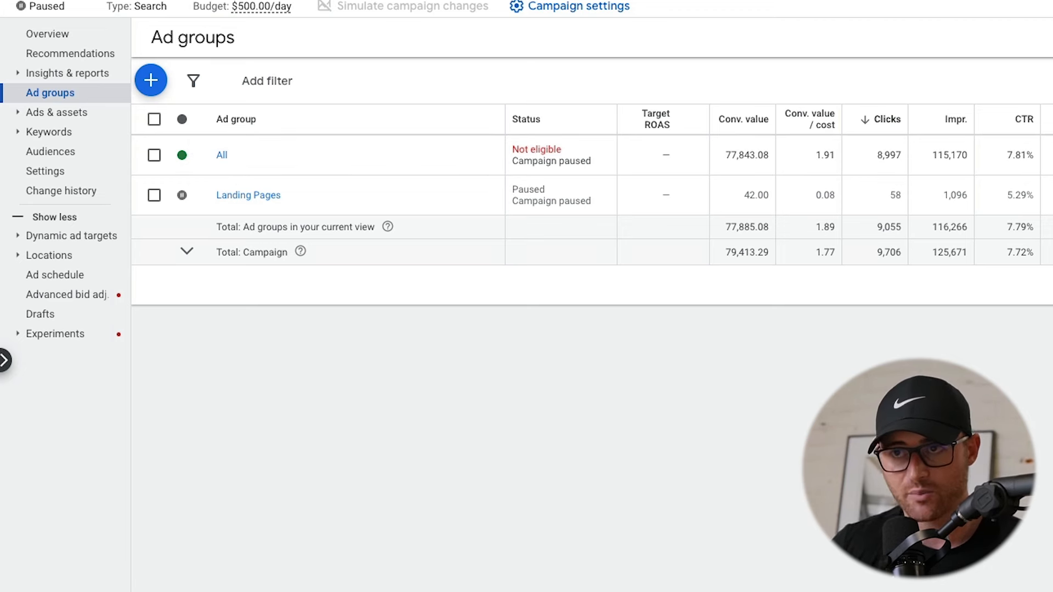
# Review the campaign's dynamic ad targets and negative dynamic ad targets, and return to the ad group list
pyautogui.click(222, 158)
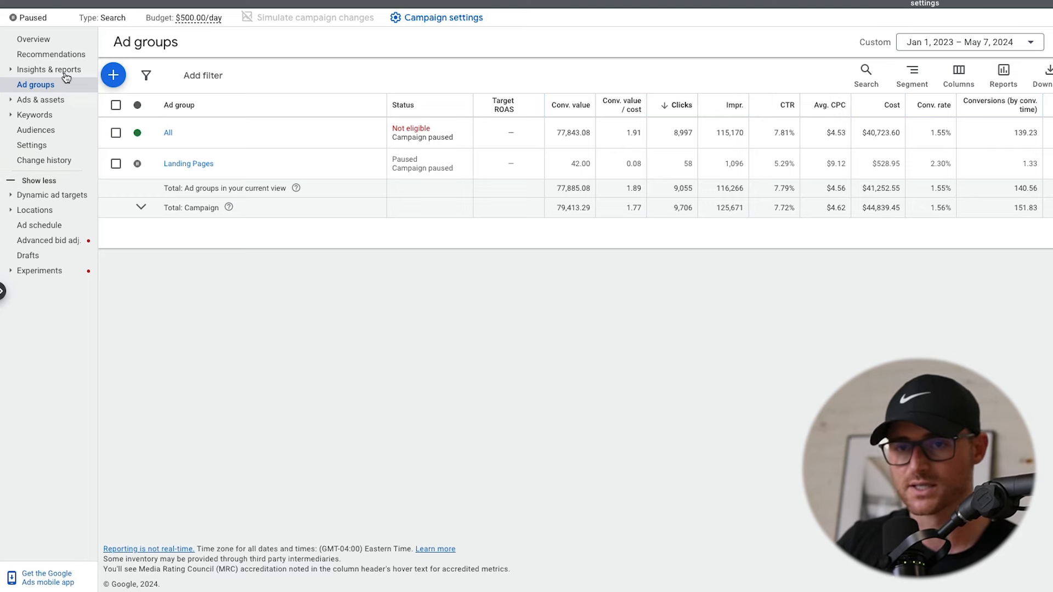
pyautogui.click(52, 195)
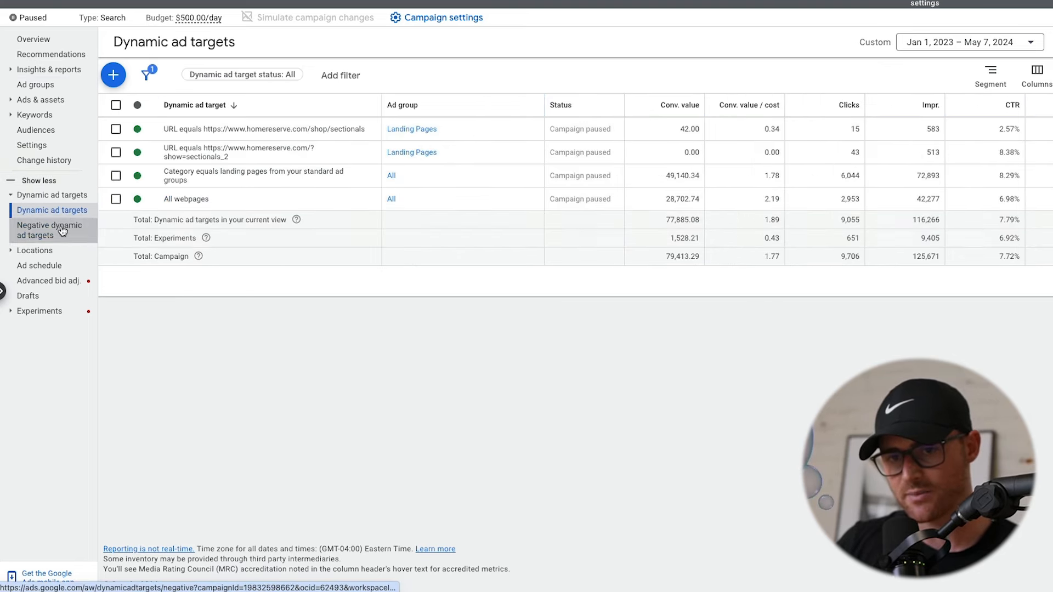
pyautogui.click(45, 226)
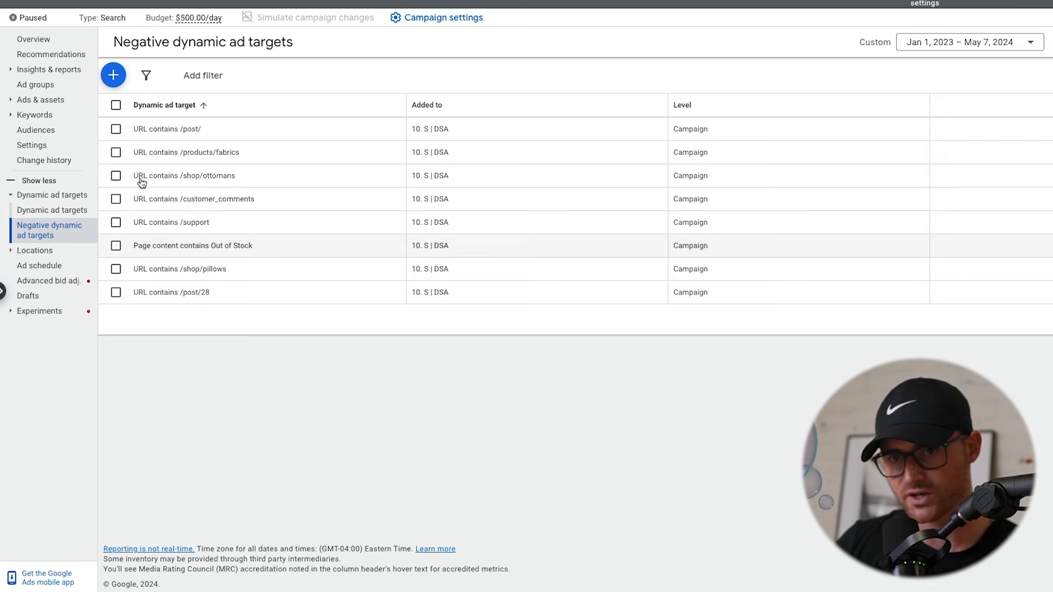
pyautogui.click(65, 86)
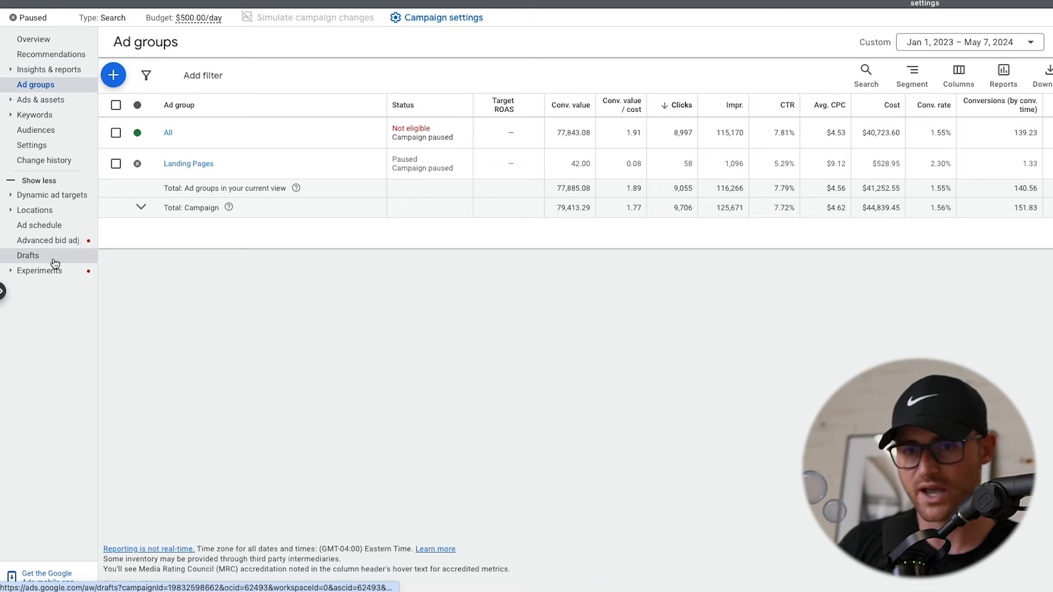
# Edit the audience segments of campaign 10. S | DSA, remove All Visitors (7 Days) from the targeted segments, and save
pyautogui.click(40, 130)
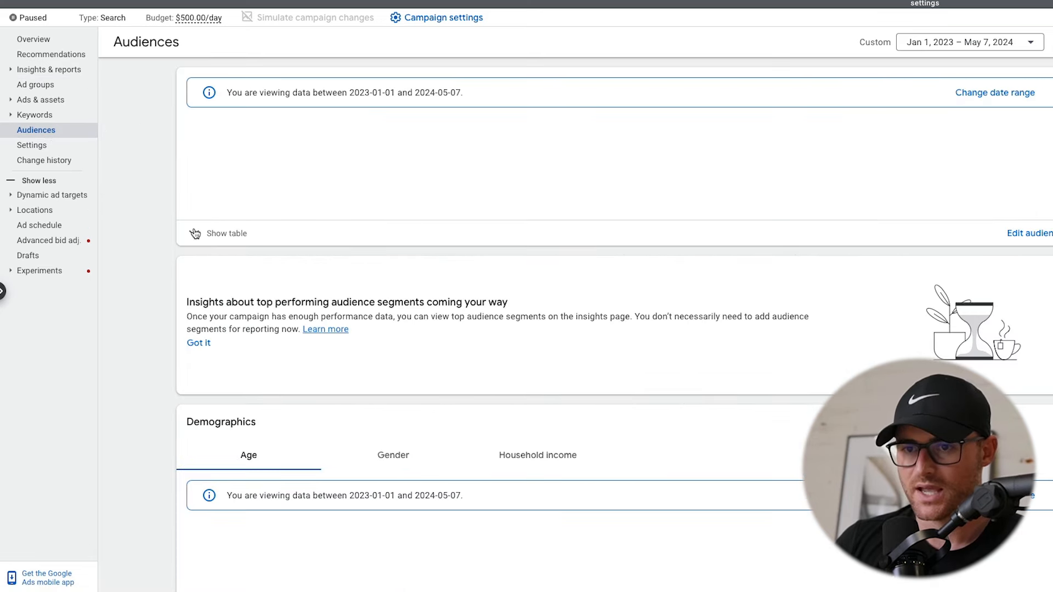
pyautogui.click(194, 234)
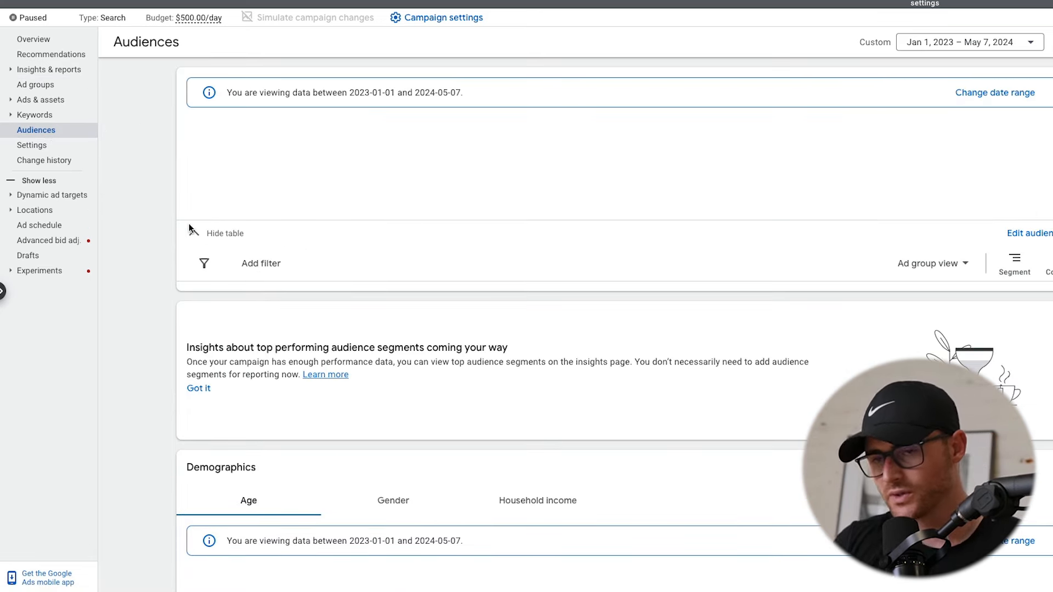
pyautogui.click(1030, 234)
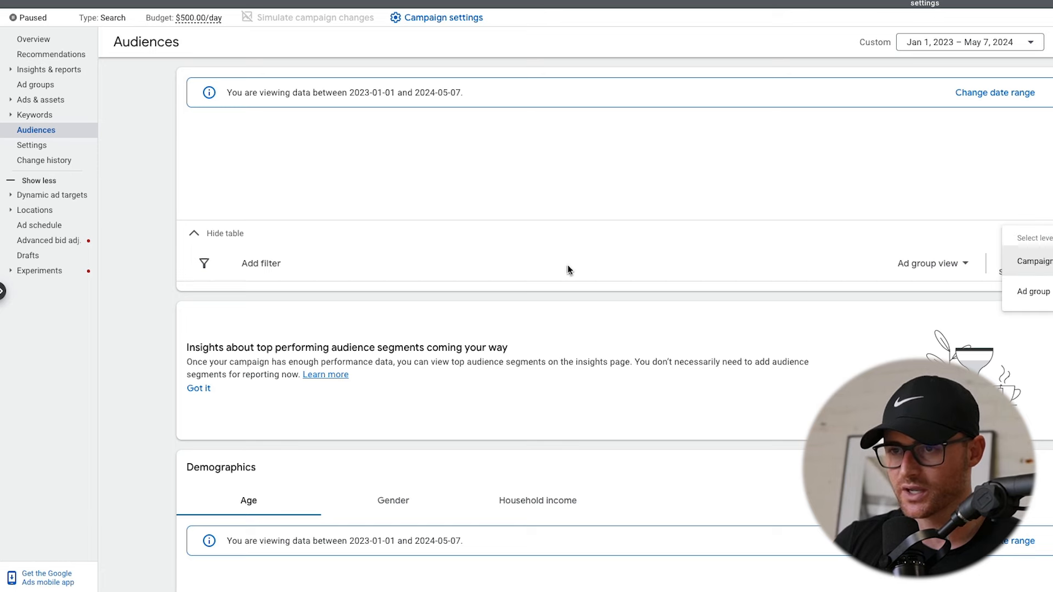
pyautogui.click(1034, 261)
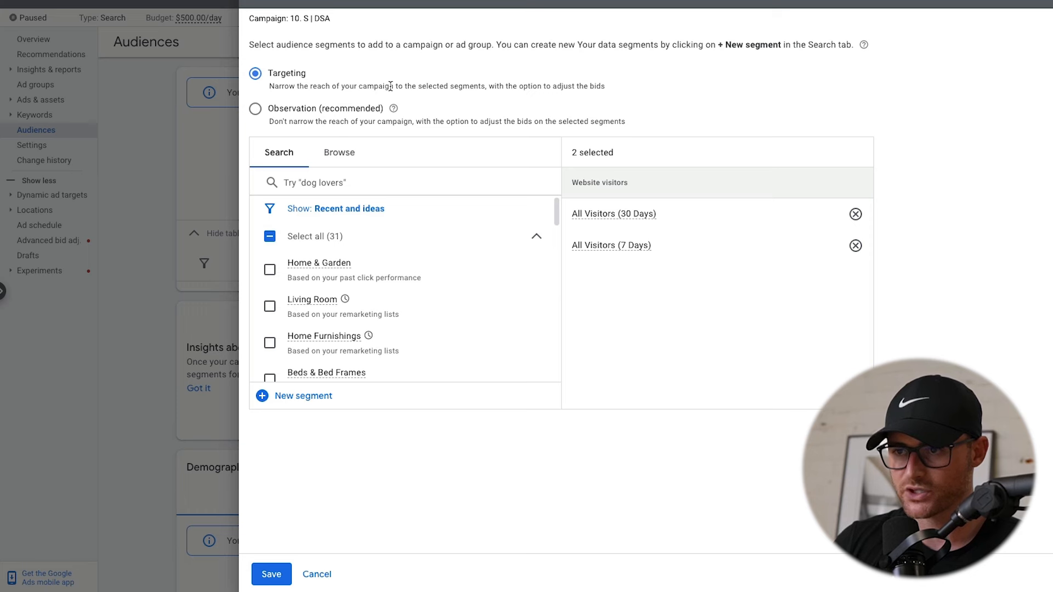
pyautogui.moveTo(409, 83); pyautogui.dragTo(637, 102)
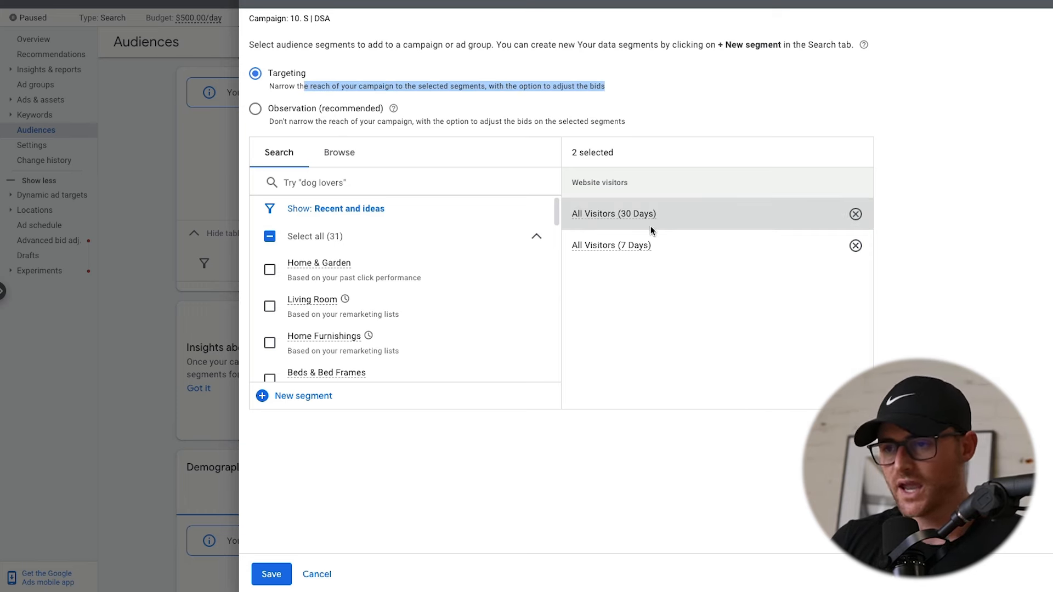
pyautogui.click(855, 246)
pyautogui.click(272, 576)
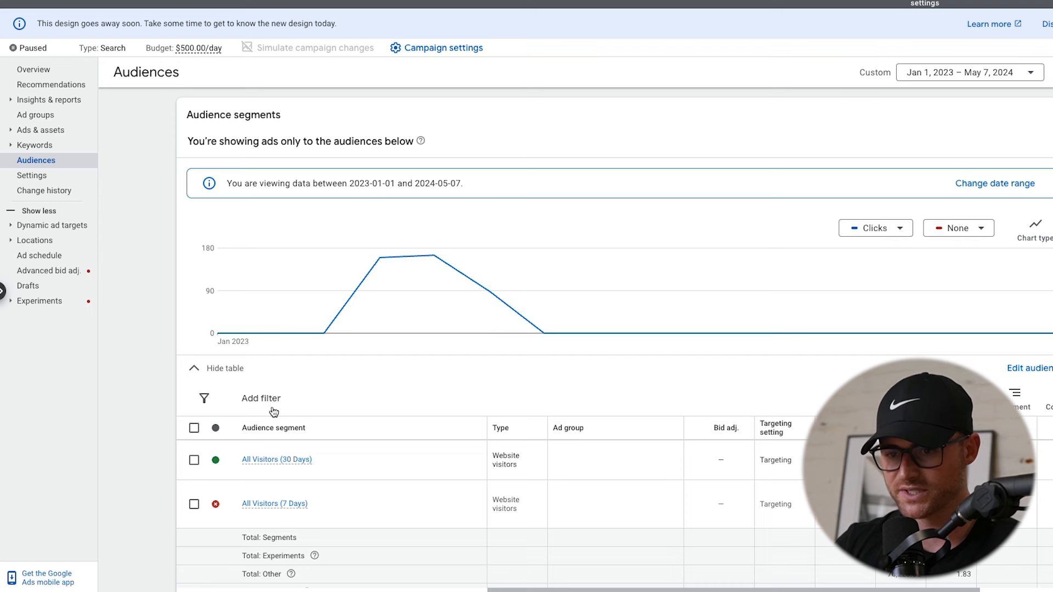
# Examine the audience table's entries and results for the All Visitors (30 Days) and All Visitors (7 Days) segments
pyautogui.moveTo(285, 460)
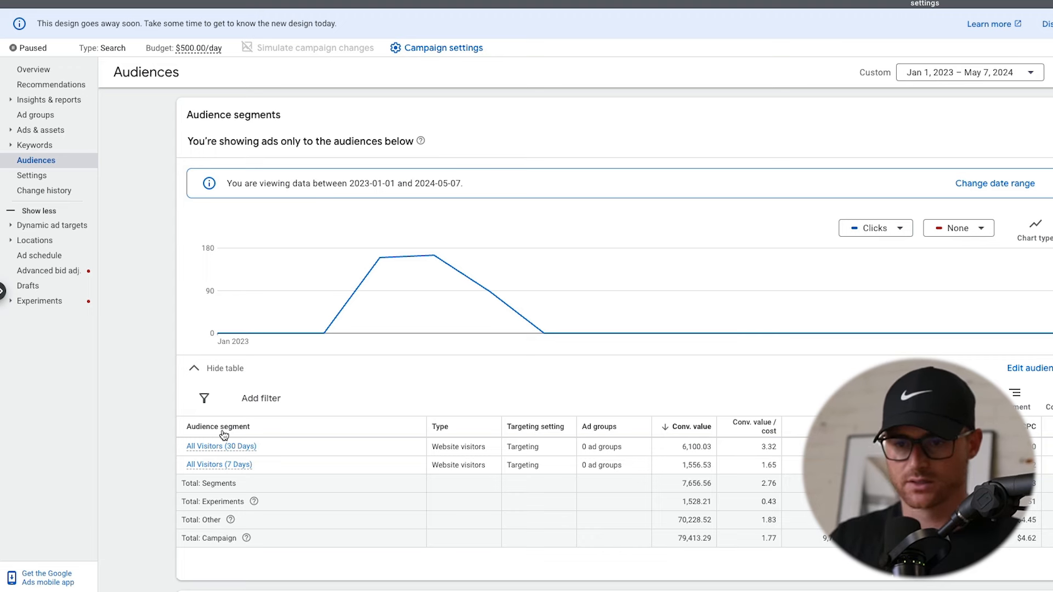
pyautogui.moveTo(183, 446); pyautogui.dragTo(258, 446)
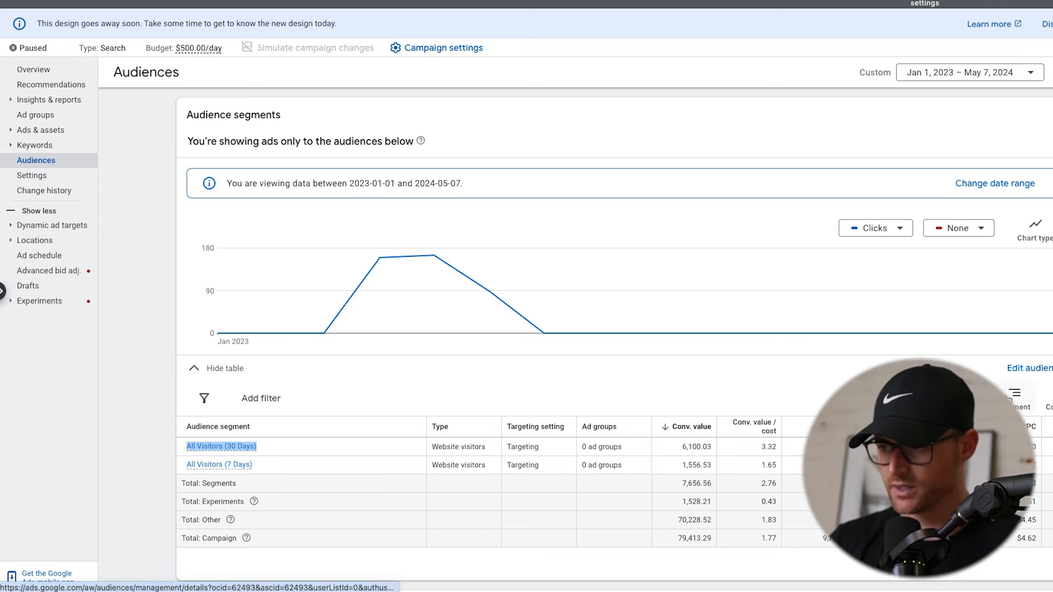
pyautogui.click(219, 447)
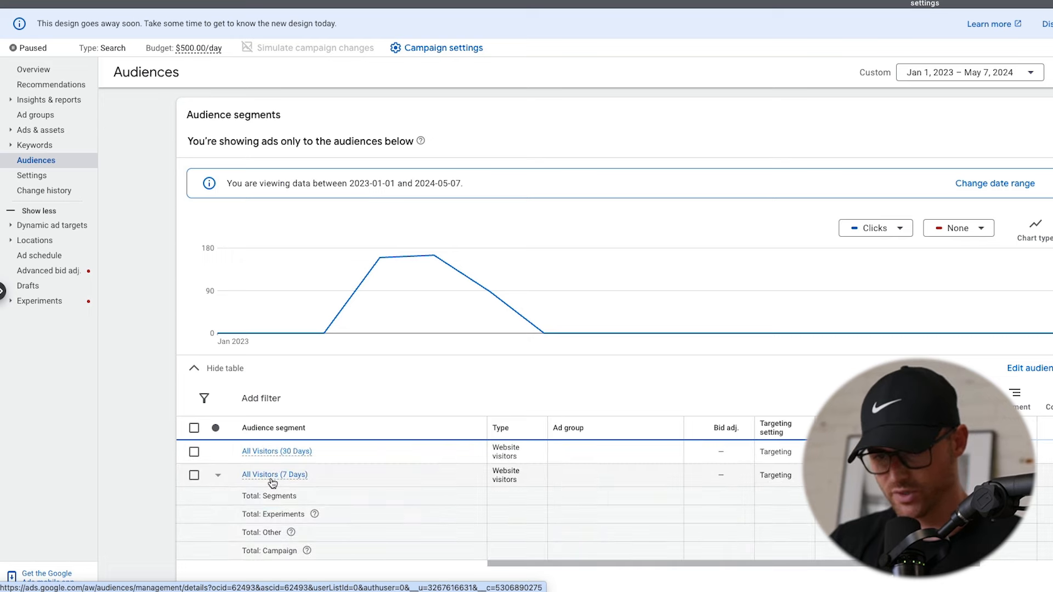
pyautogui.moveTo(253, 477)
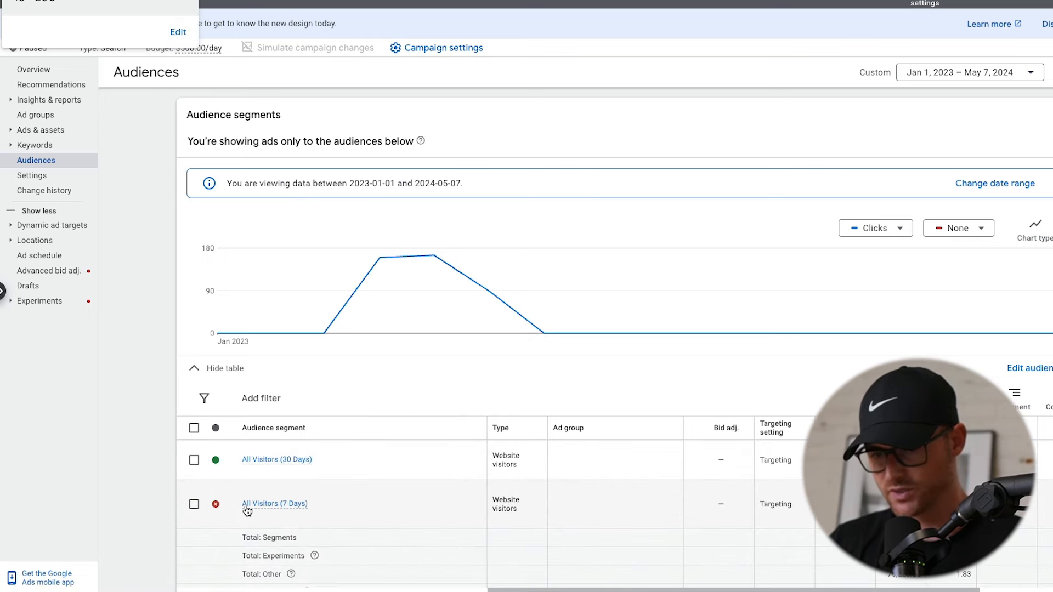